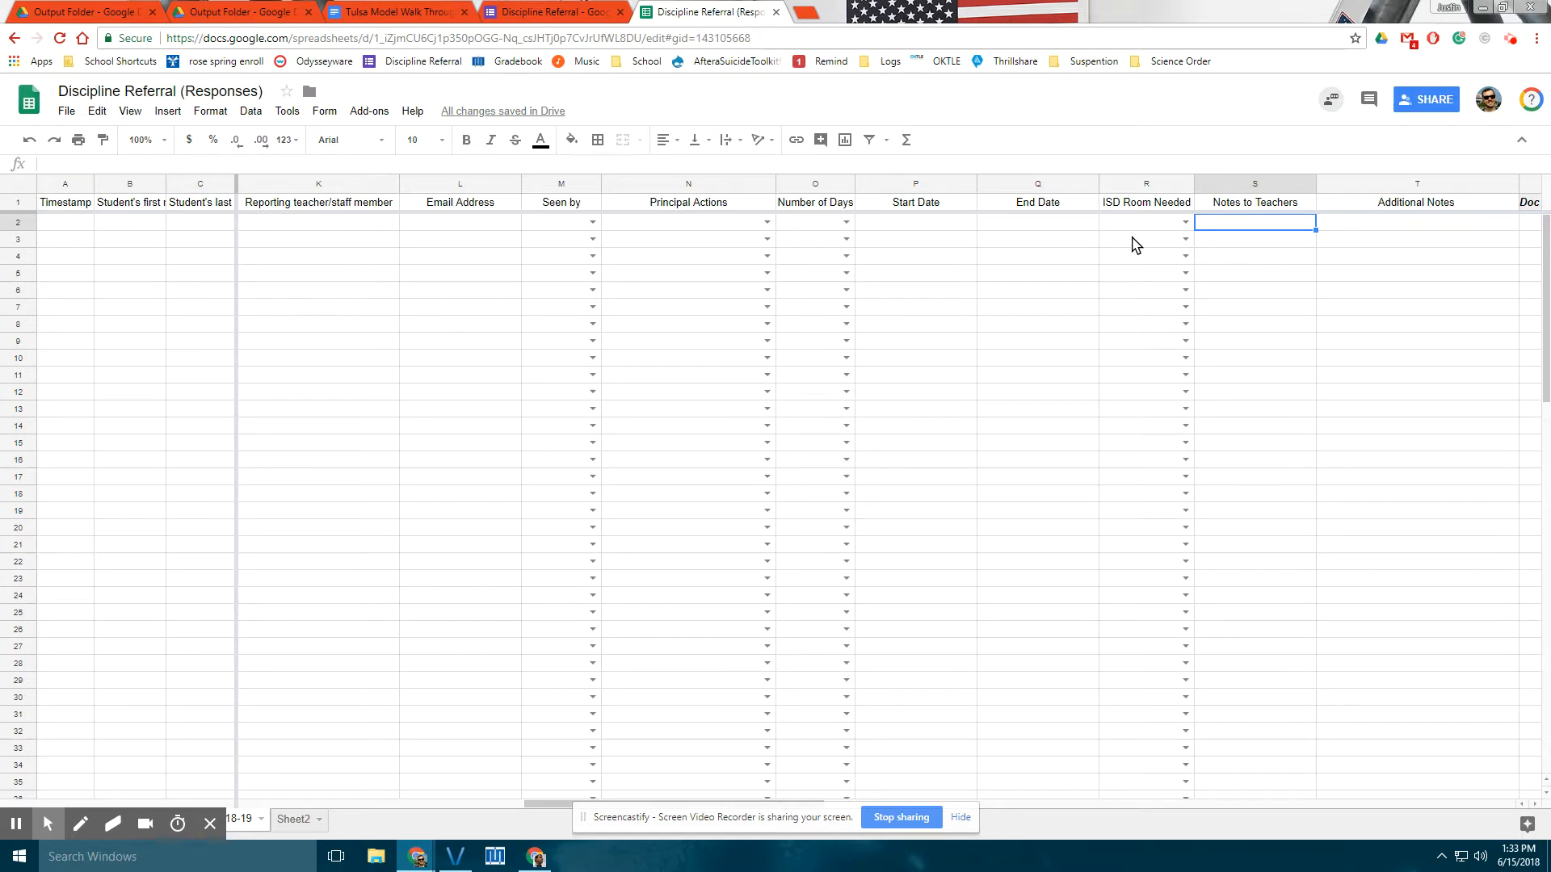
pyautogui.click(1131, 240)
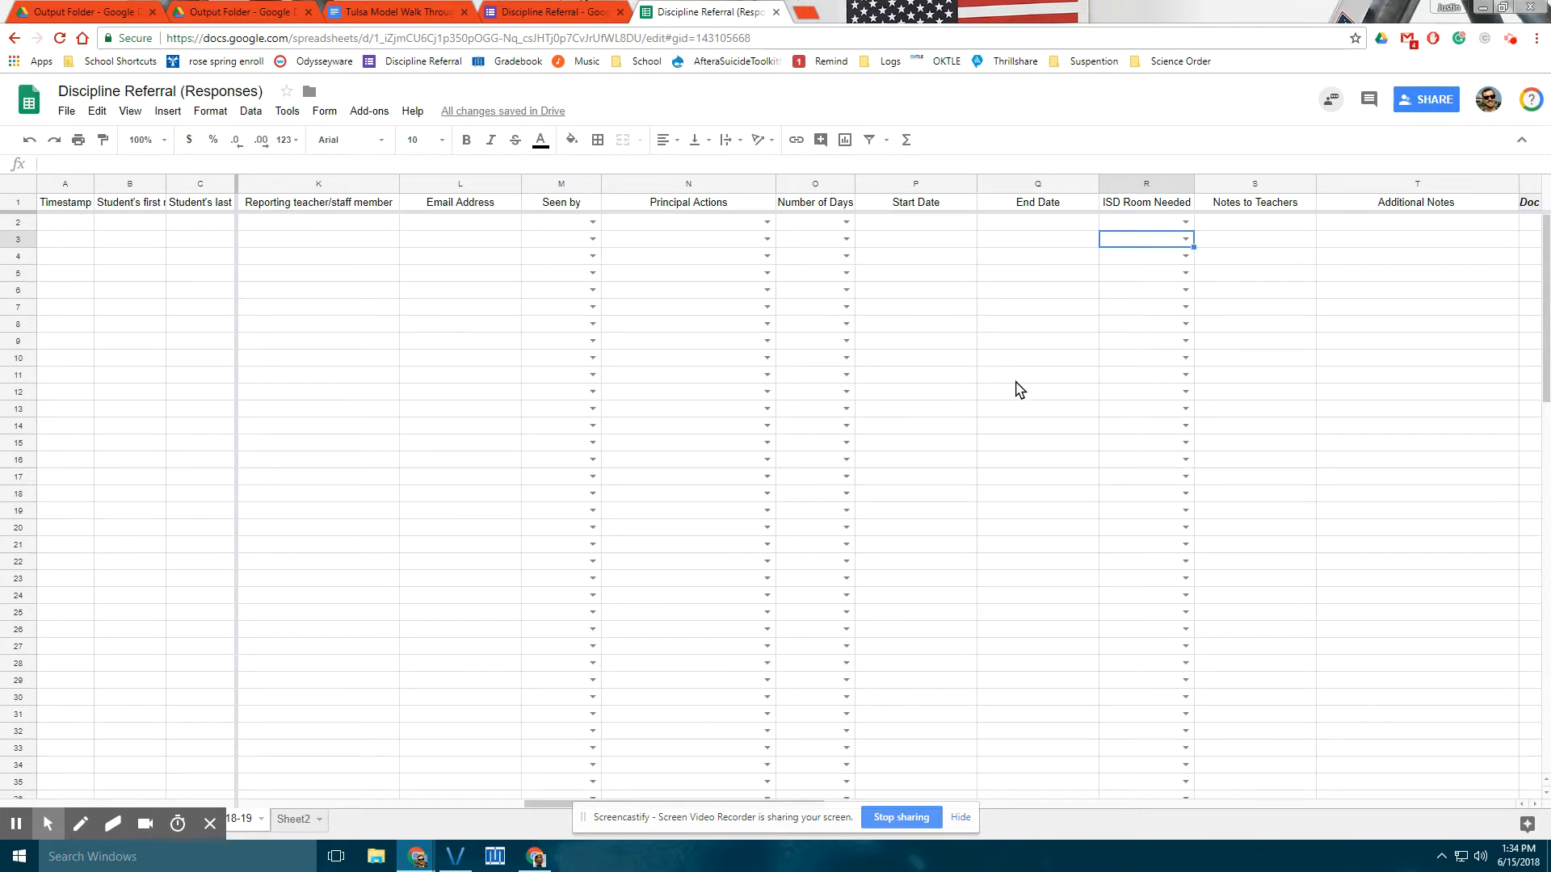
pyautogui.click(367, 116)
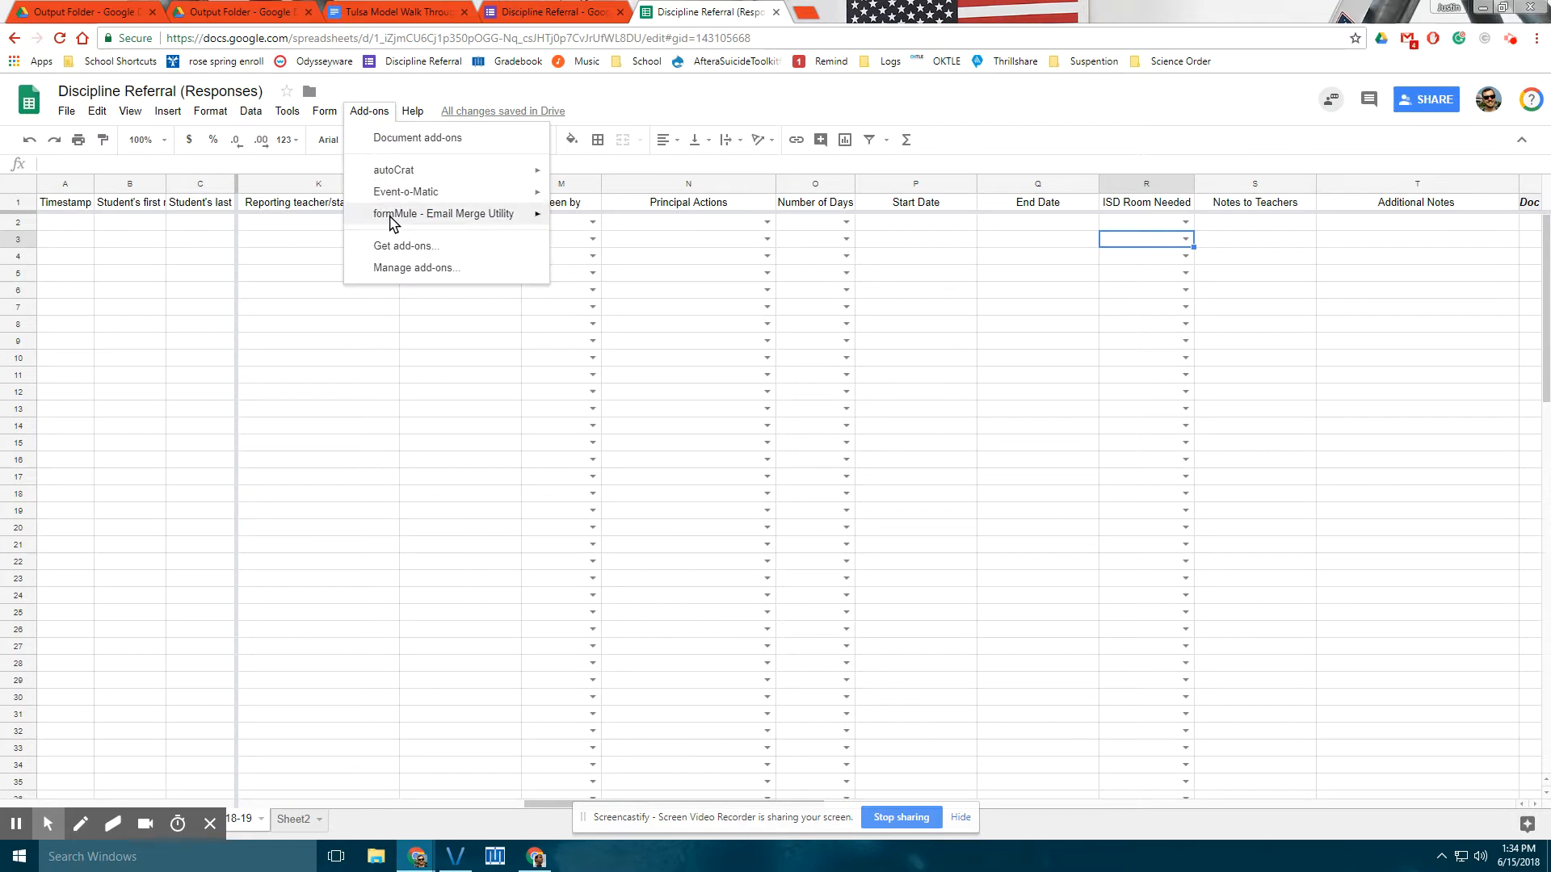
pyautogui.moveTo(466, 222)
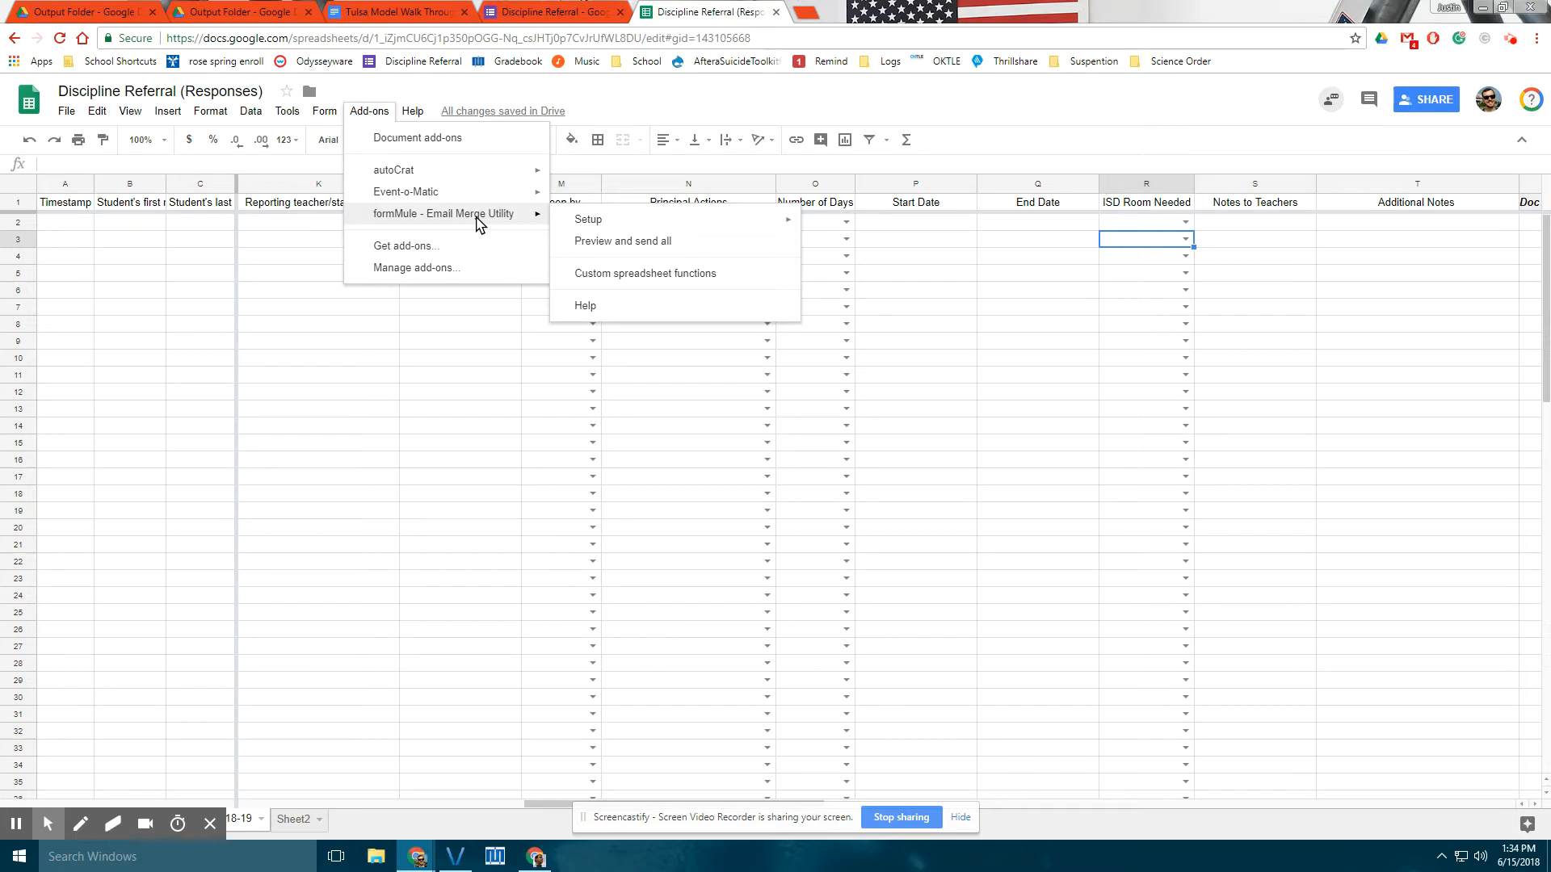
pyautogui.moveTo(589, 219)
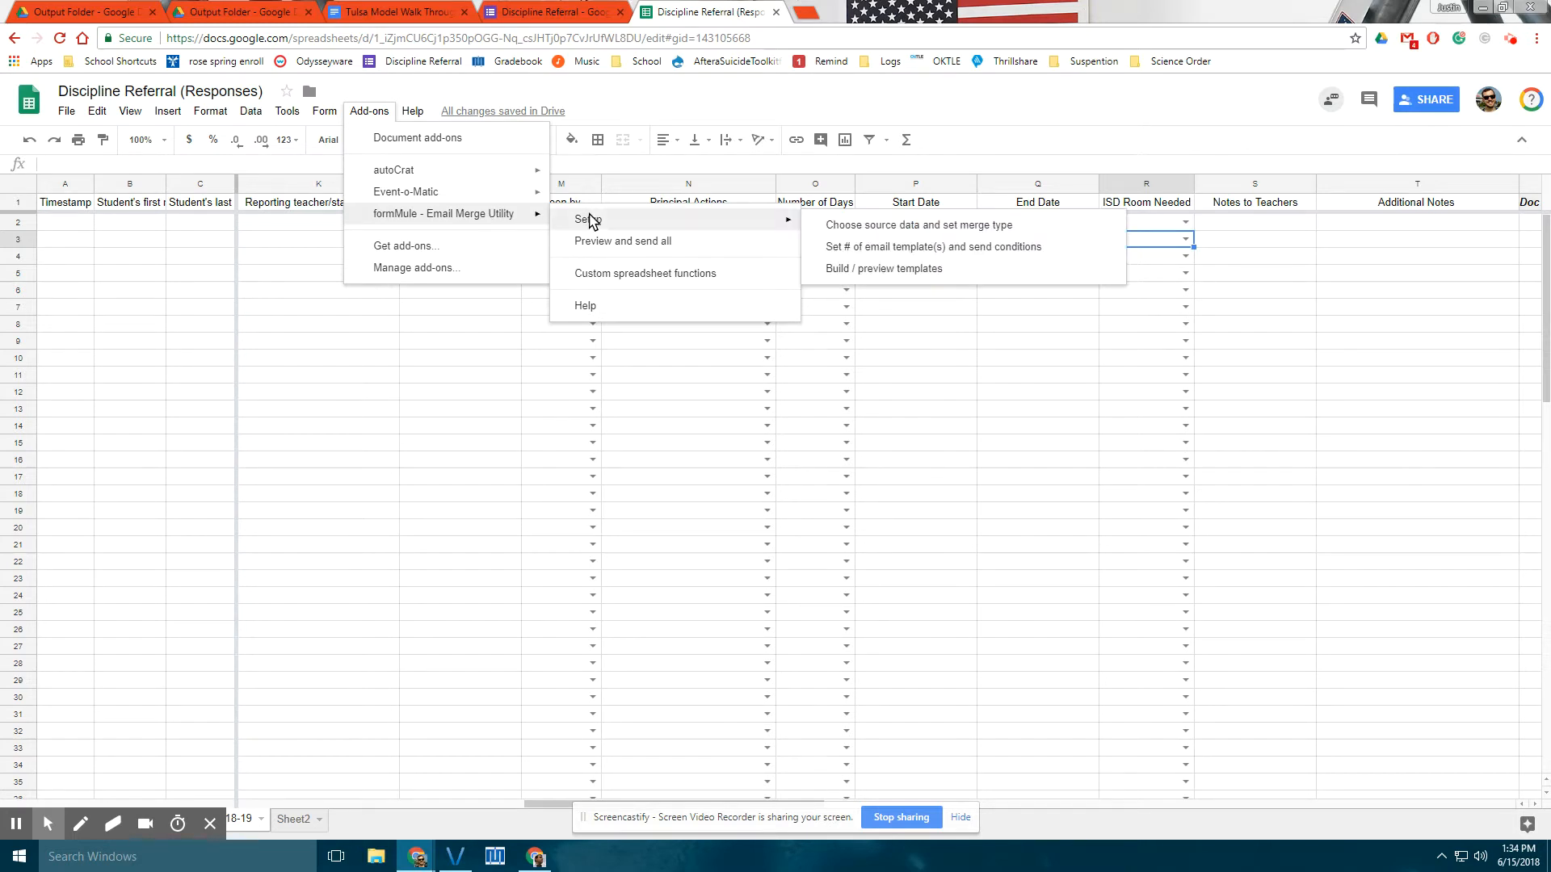
pyautogui.click(623, 242)
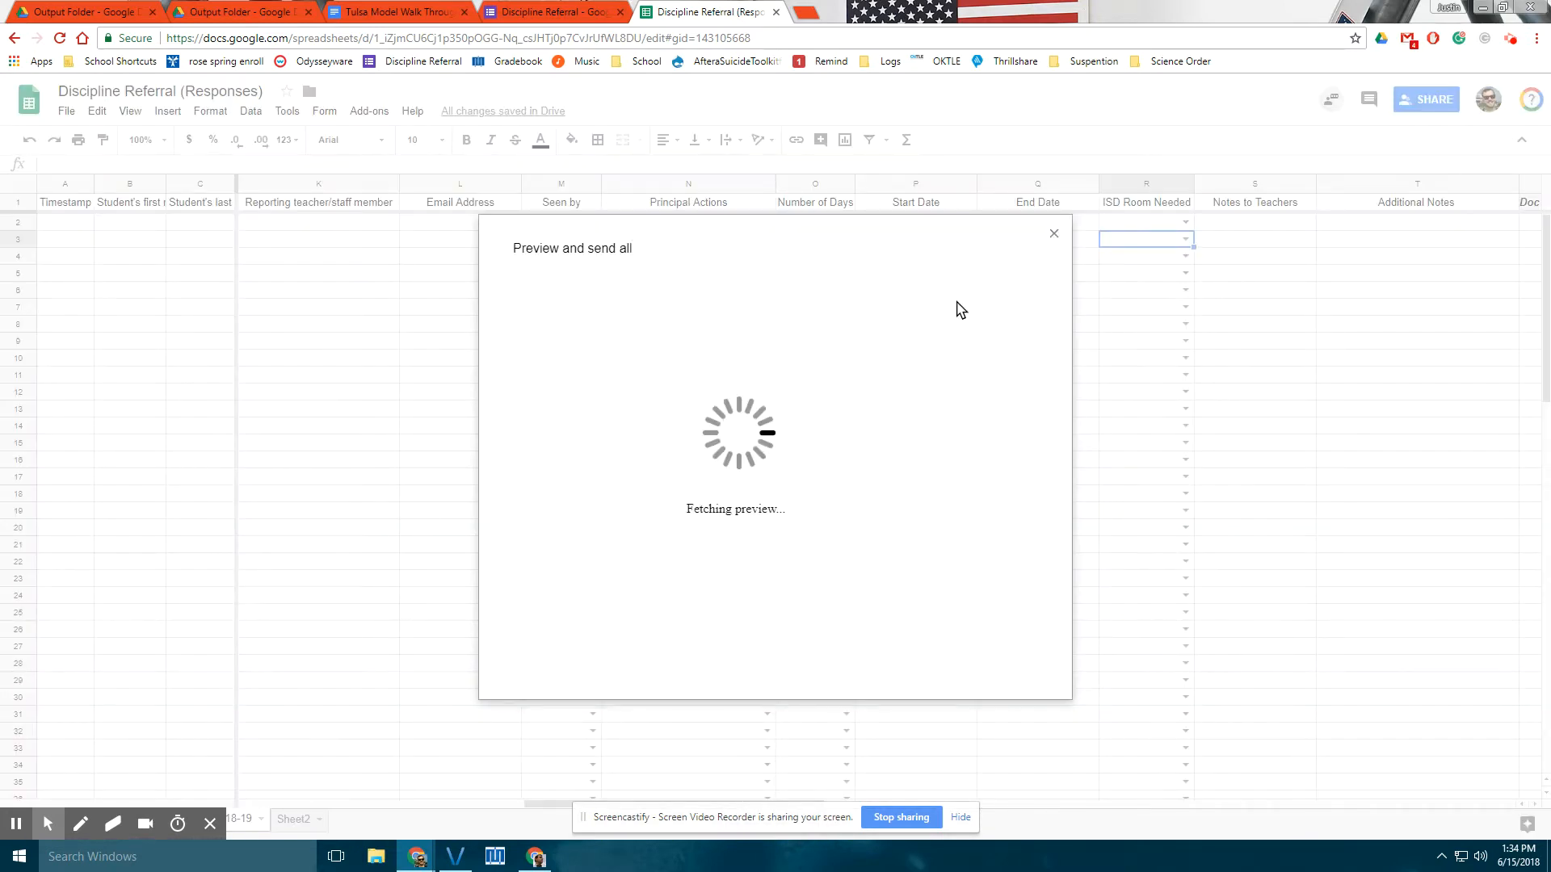
pyautogui.click(1052, 234)
# Set the High School Discipline 18-19 sheet as the formMule merge source and continue to the template and send conditions.
pyautogui.click(369, 111)
pyautogui.moveTo(452, 191)
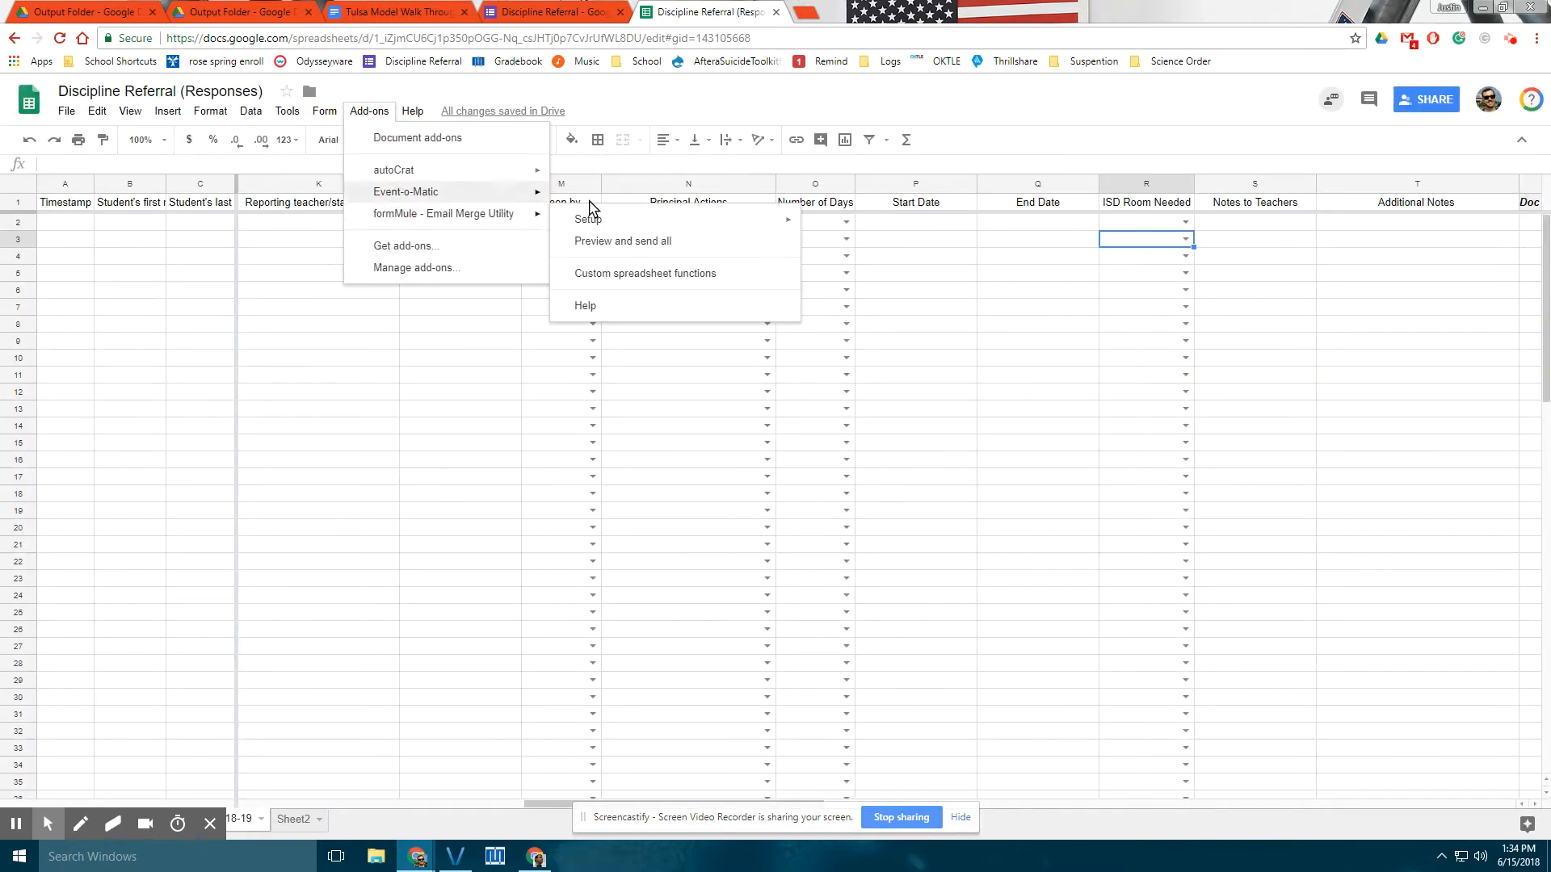
pyautogui.click(505, 215)
pyautogui.click(595, 221)
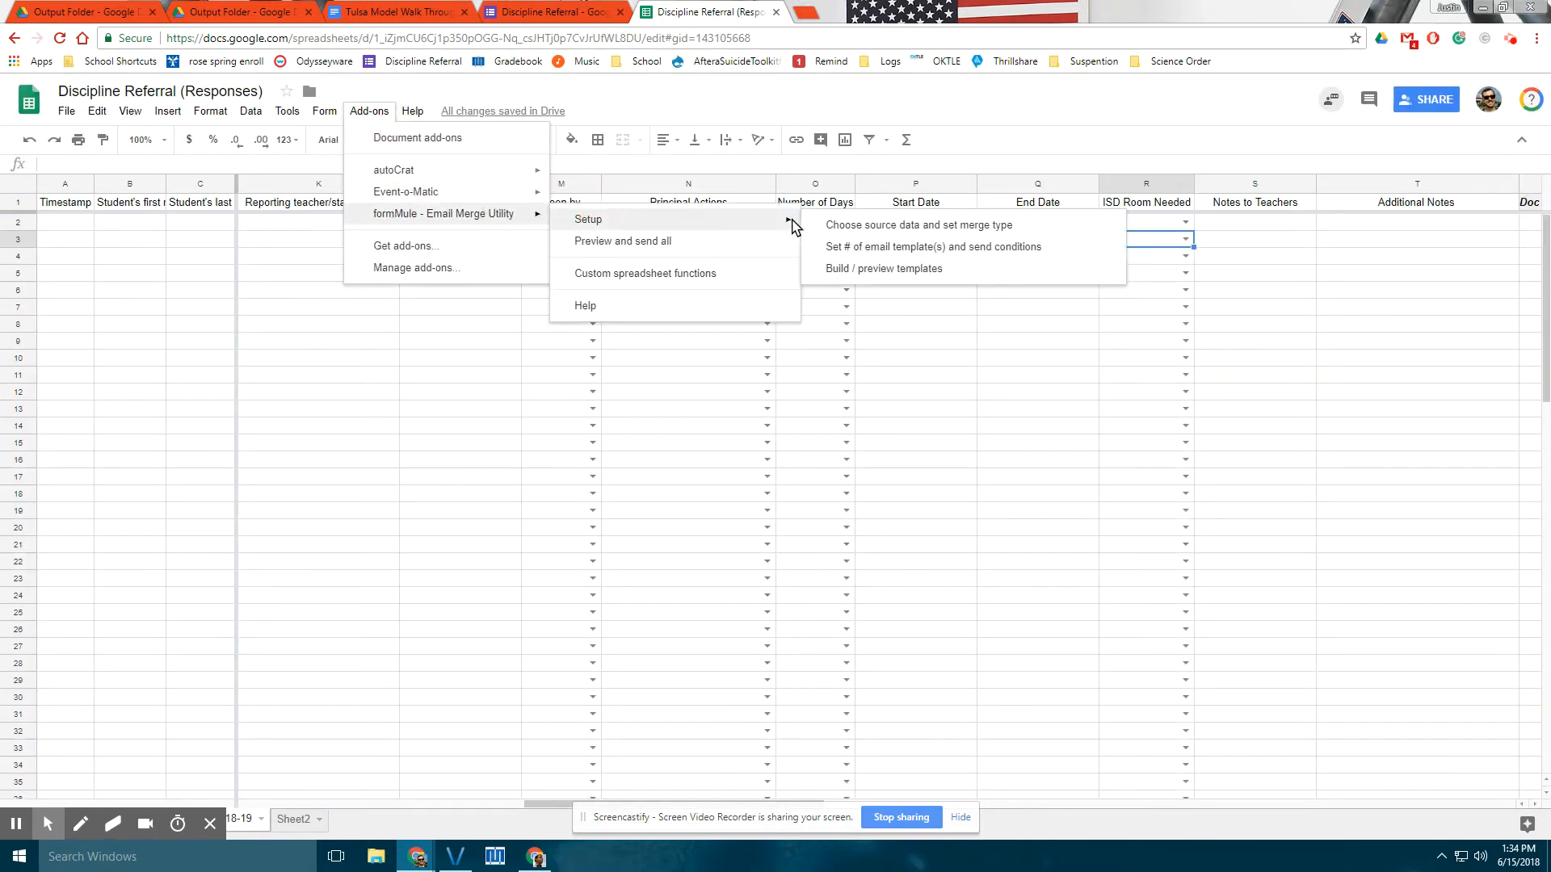
pyautogui.click(871, 229)
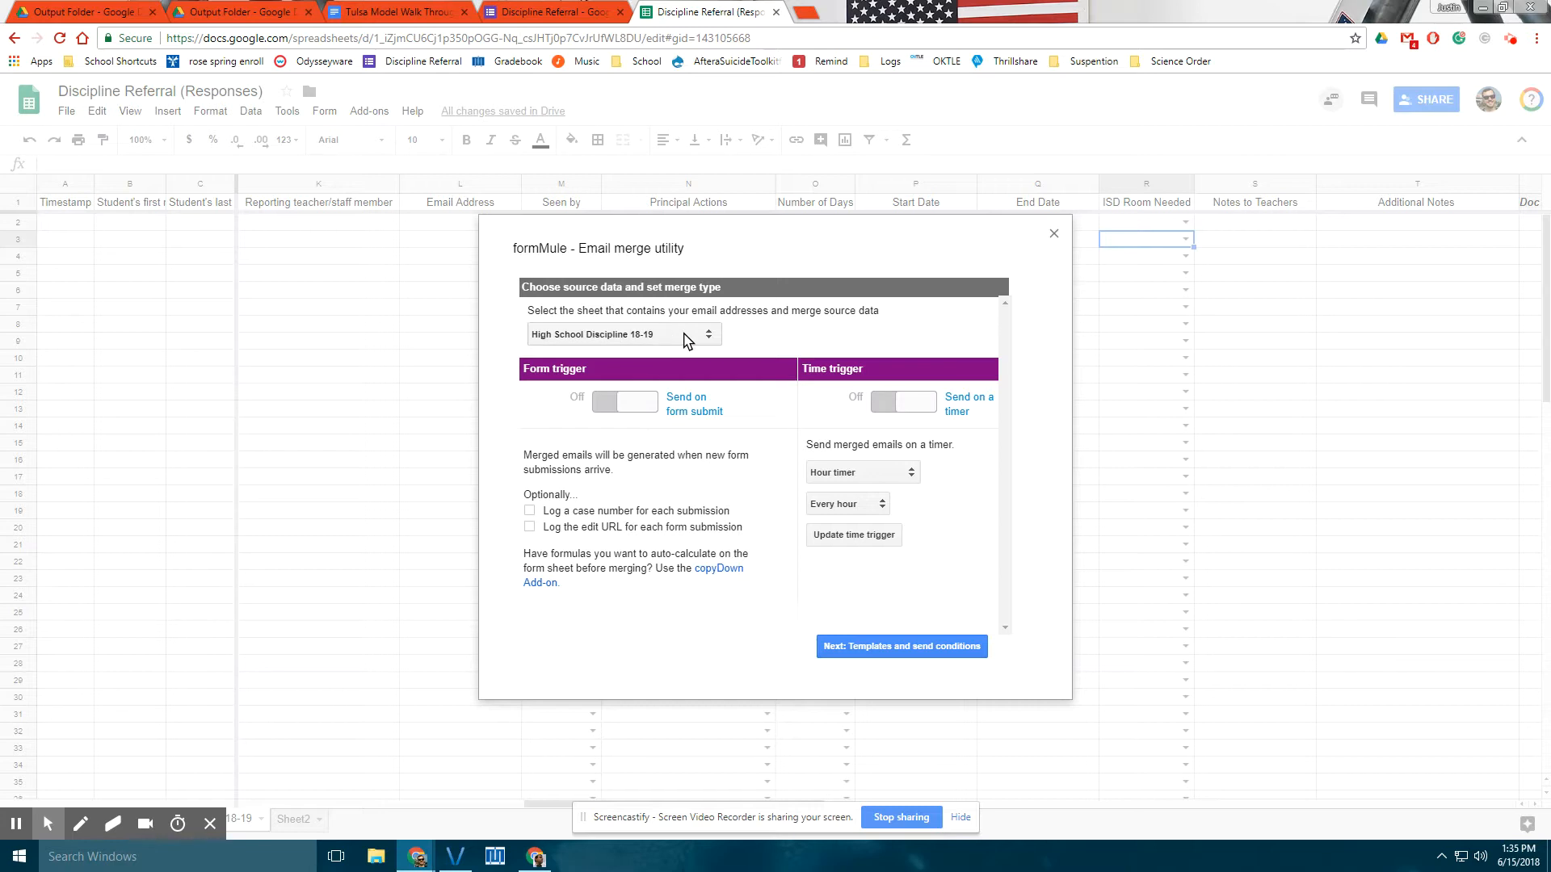
pyautogui.click(686, 337)
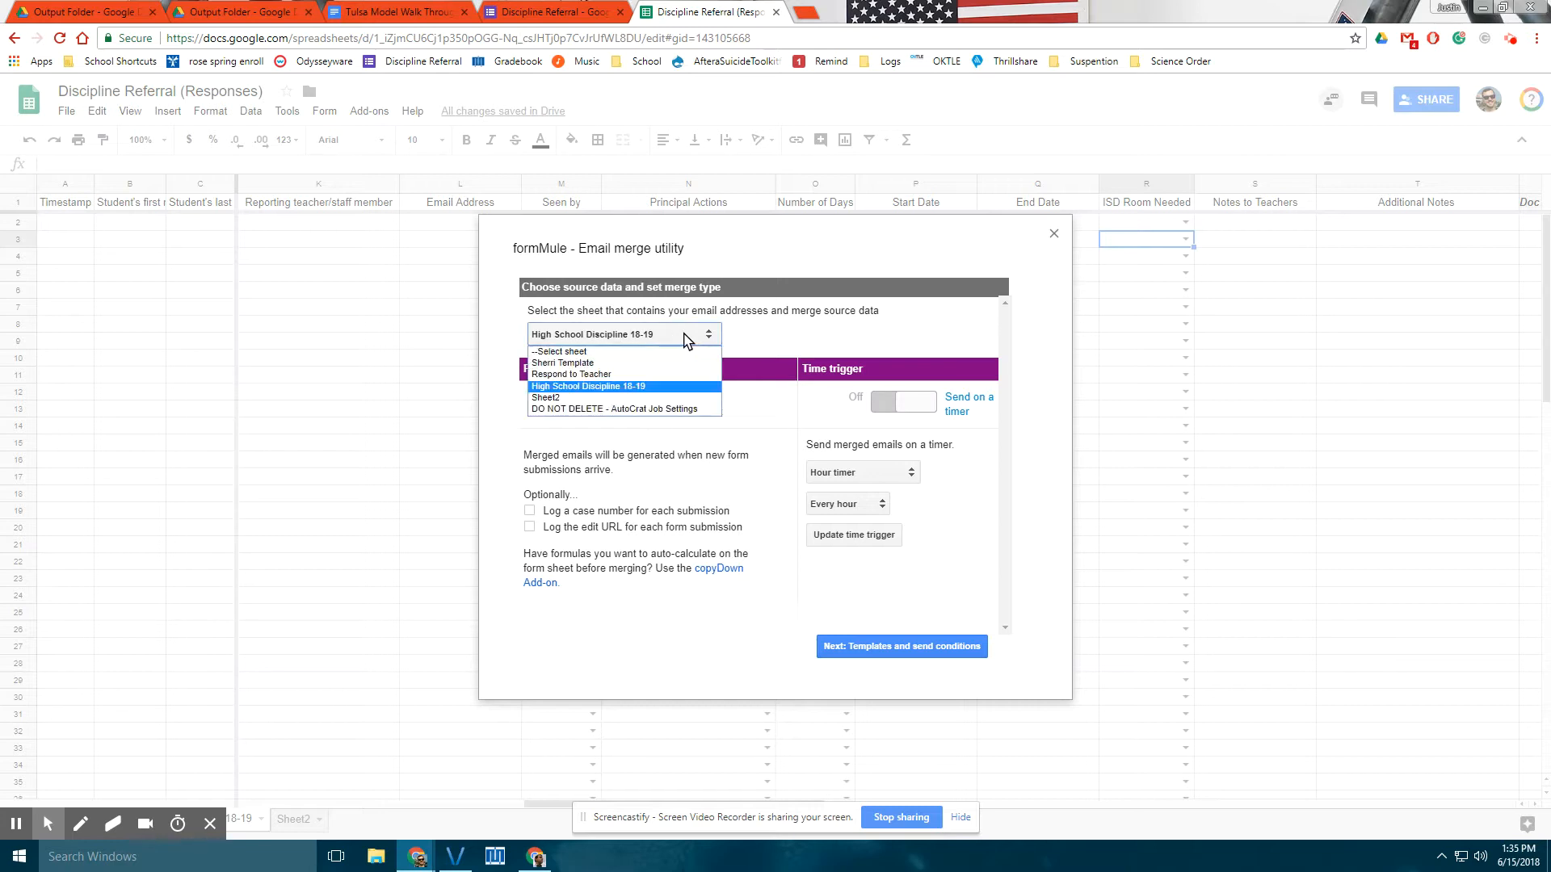
pyautogui.click(598, 388)
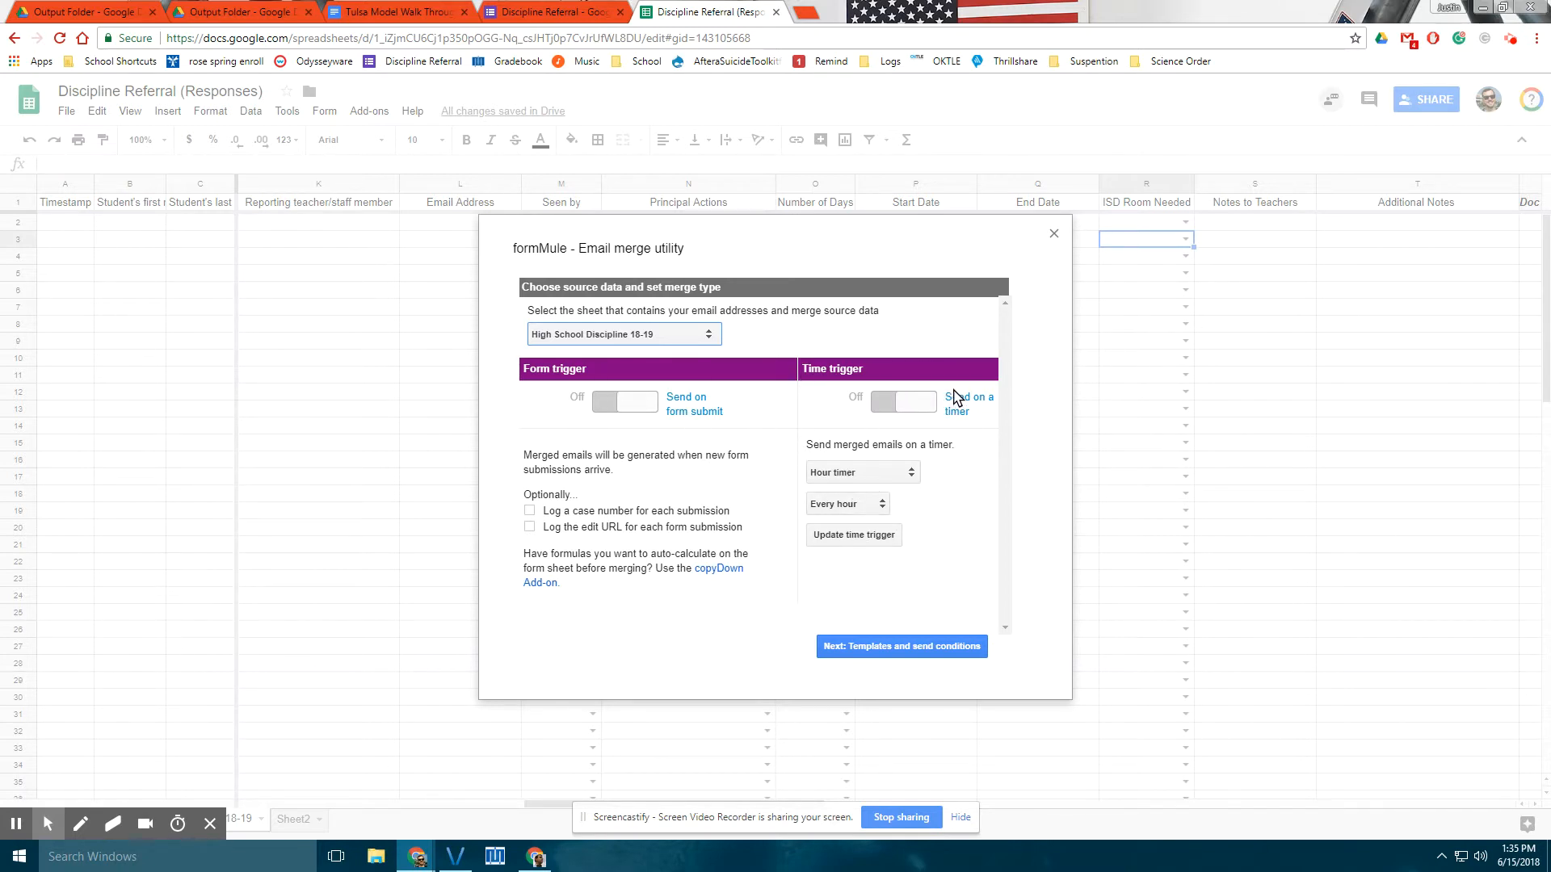
pyautogui.click(912, 651)
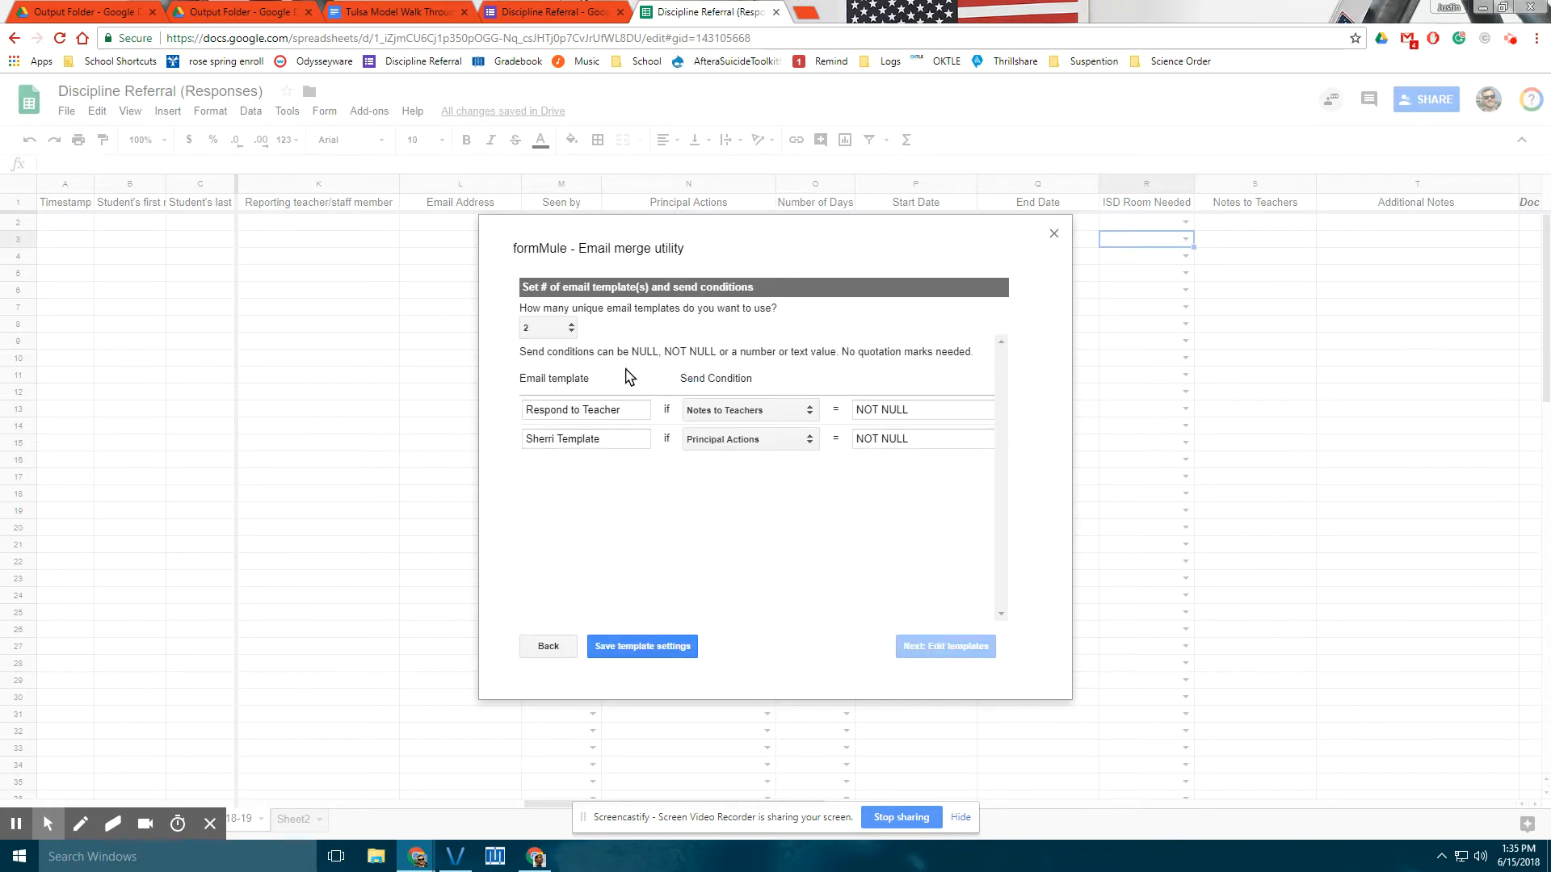
# Keep two email templates with their NOT NULL send conditions and save the template settings.
pyautogui.click(571, 329)
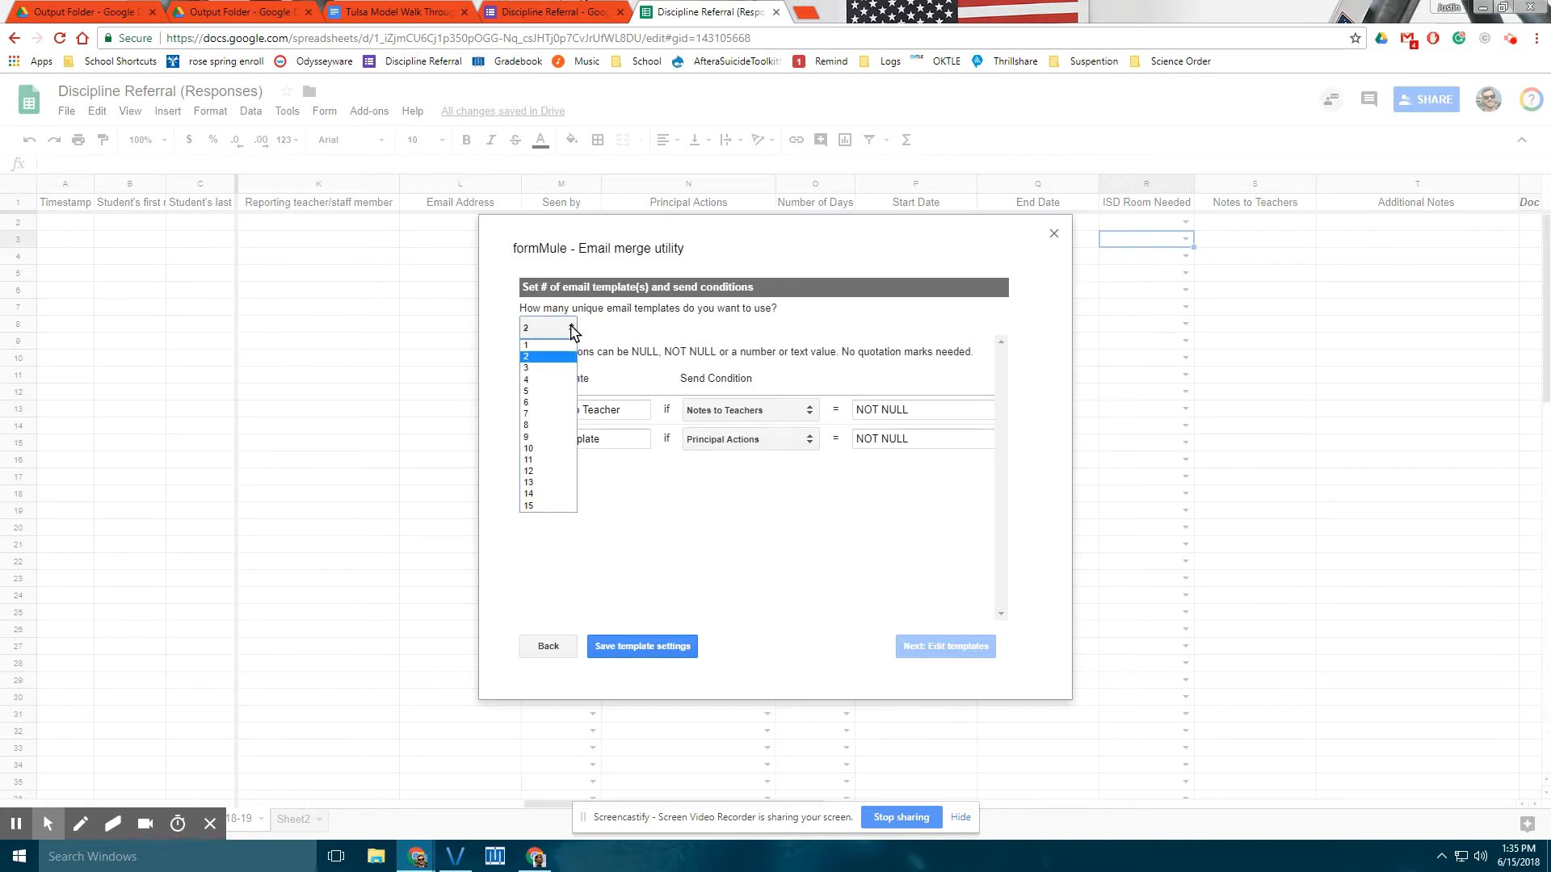
pyautogui.click(632, 325)
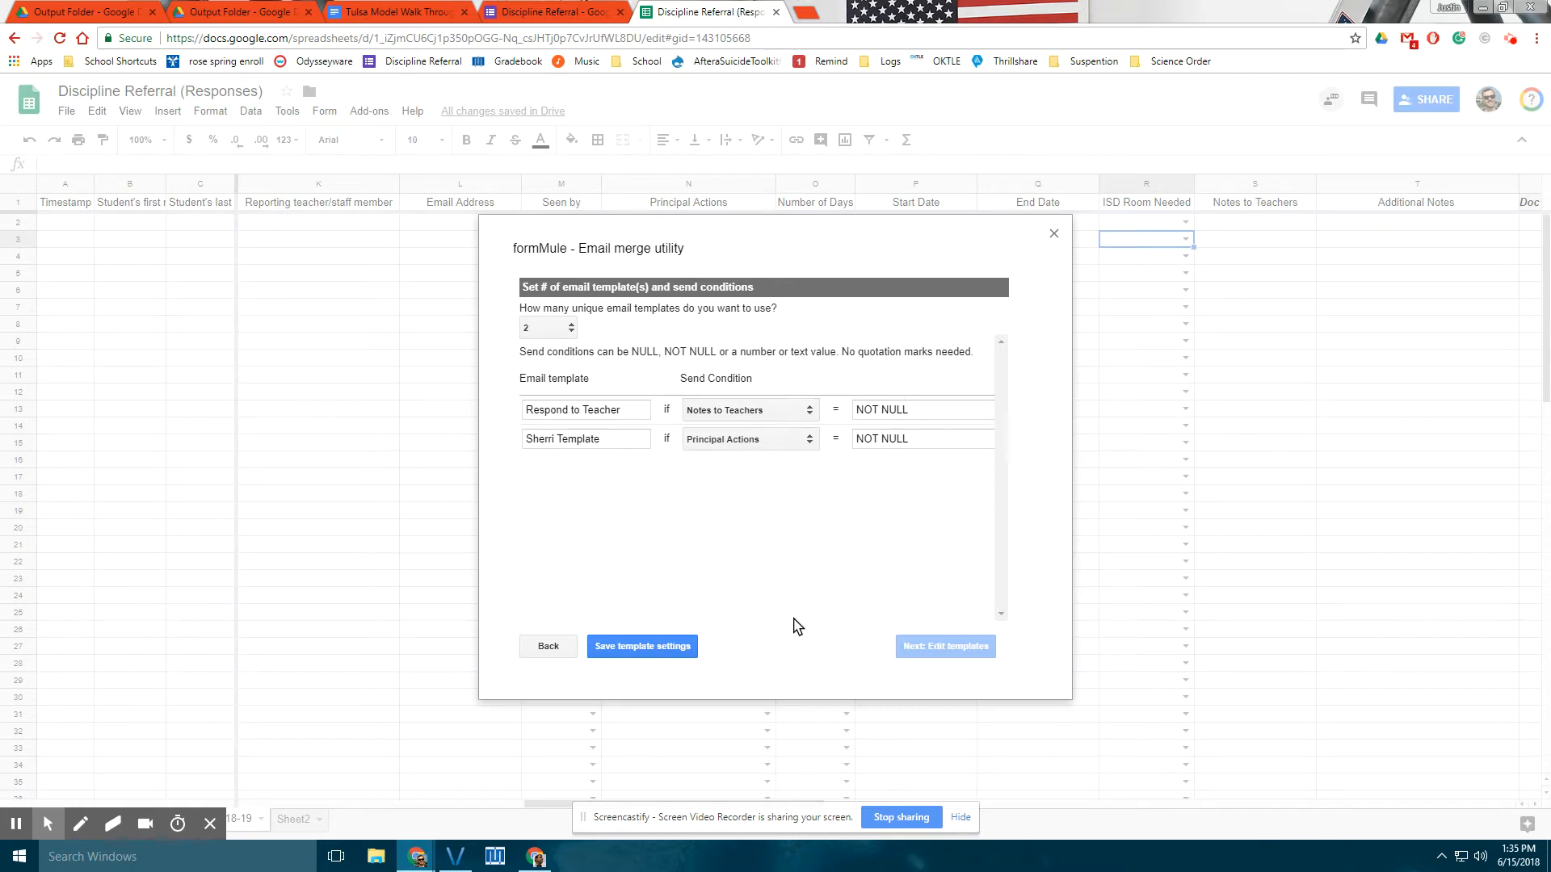
pyautogui.click(664, 654)
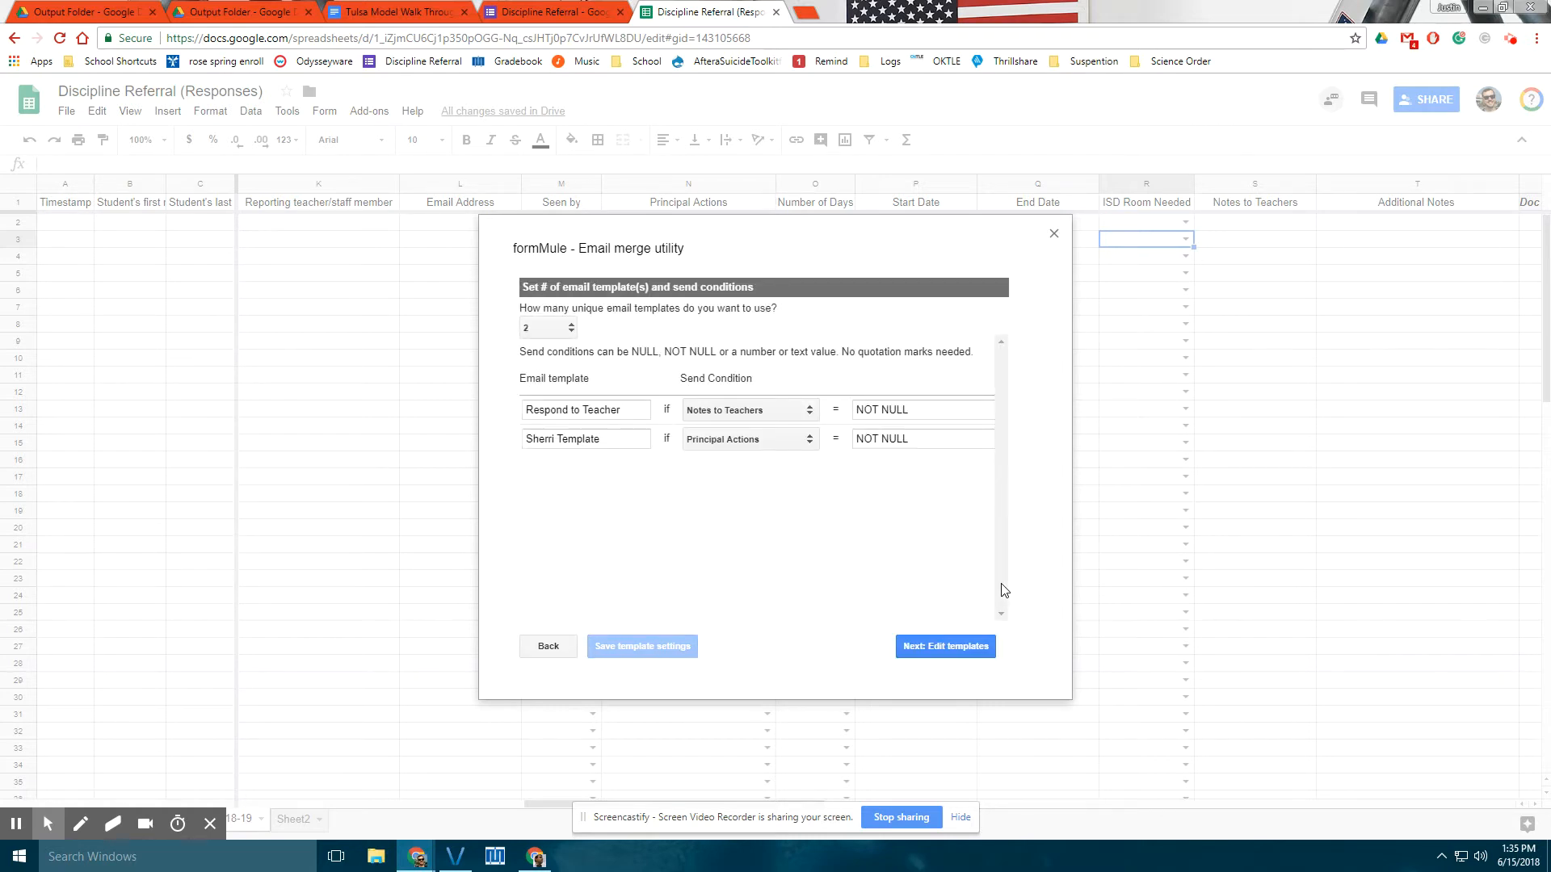
# Edit the Respond to Teacher template so its subject ends with <<Student's last name>>,<<Student's first name>>.
pyautogui.click(954, 652)
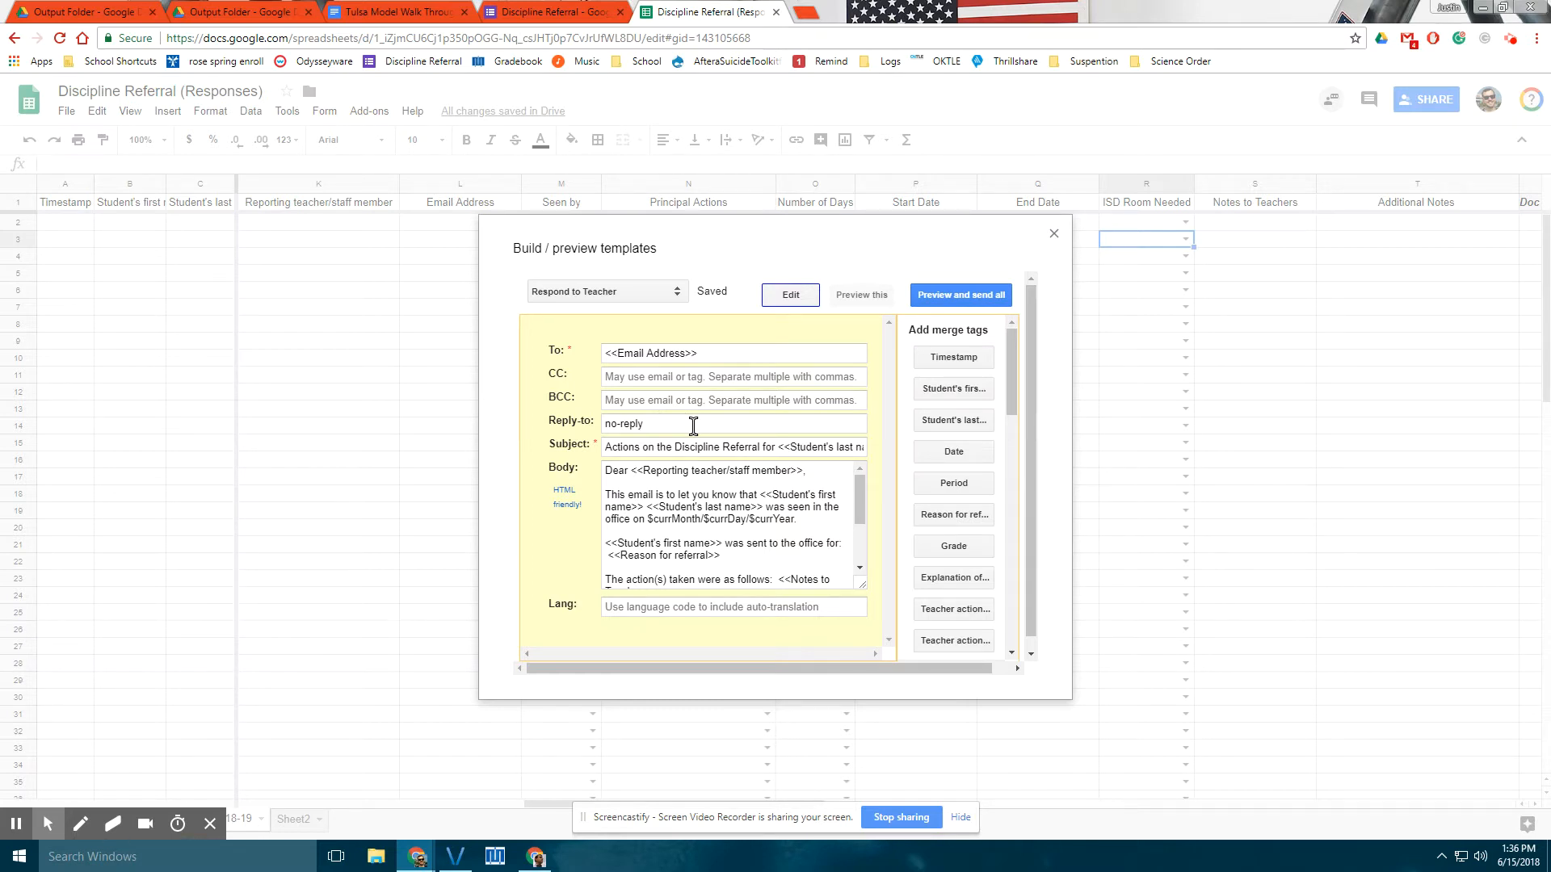
pyautogui.click(672, 448)
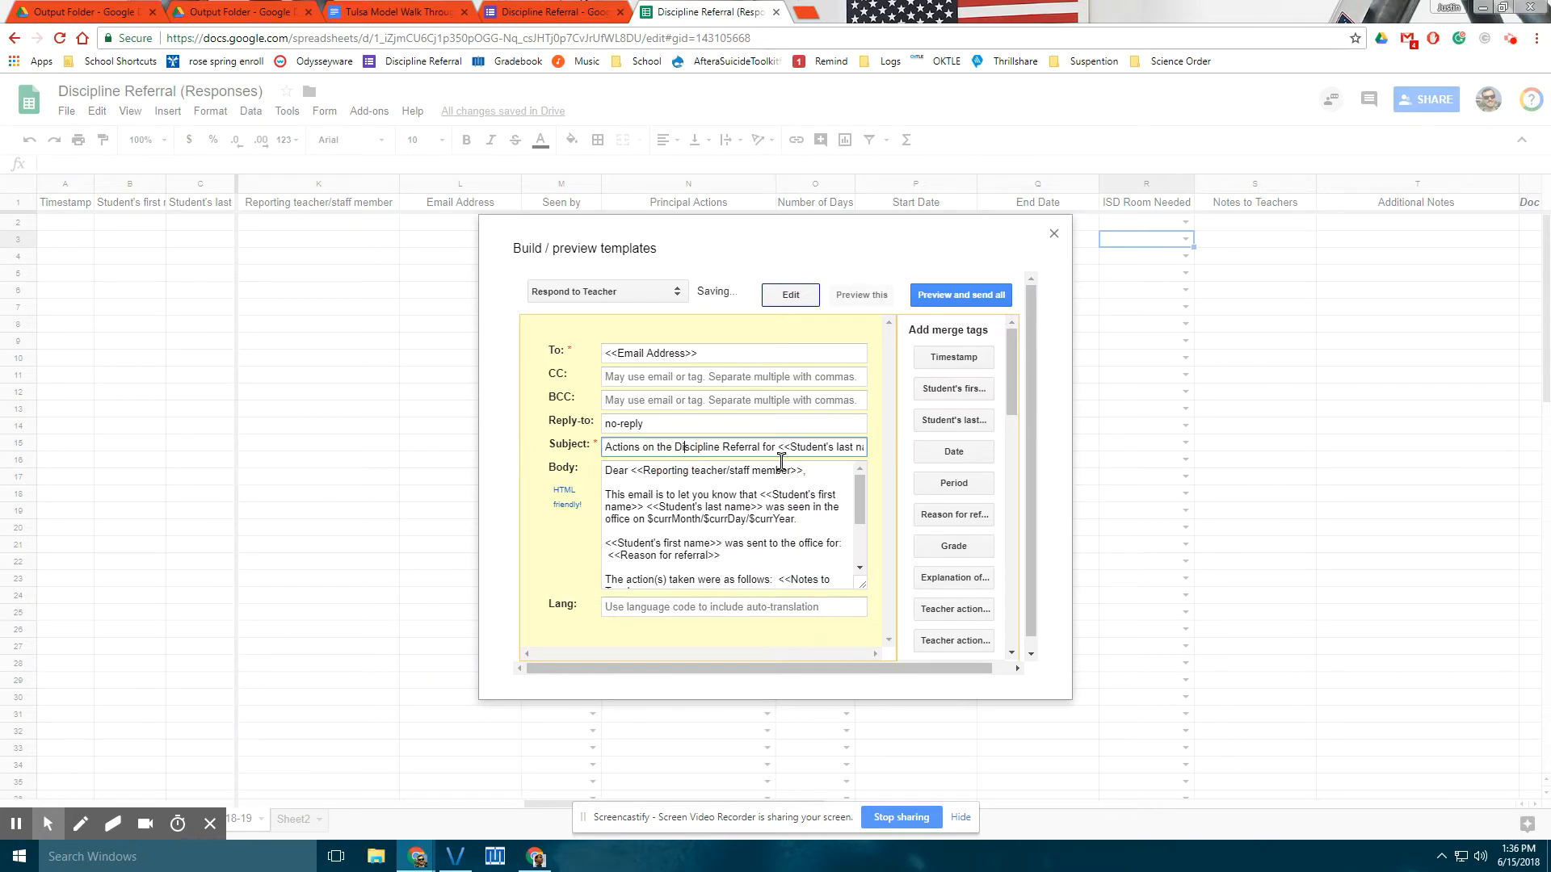
pyautogui.press('End')
pyautogui.write(",<<Student's first name>>")
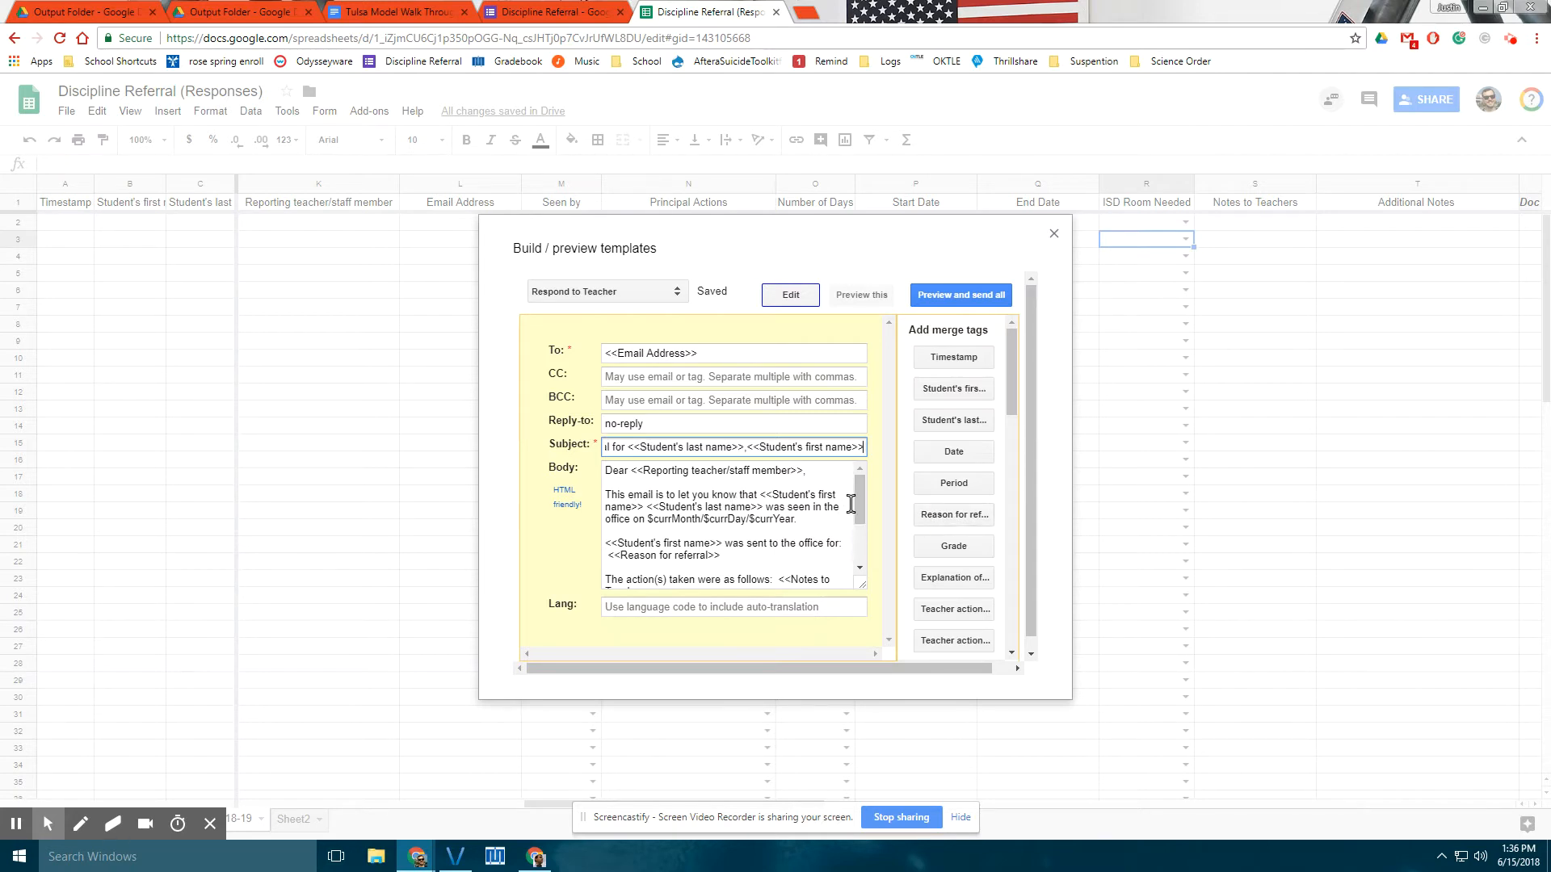
# Review the Respond to Teacher email body and preview the merged emails, closing the preview without sending.
pyautogui.moveTo(859, 502); pyautogui.dragTo(857, 536)
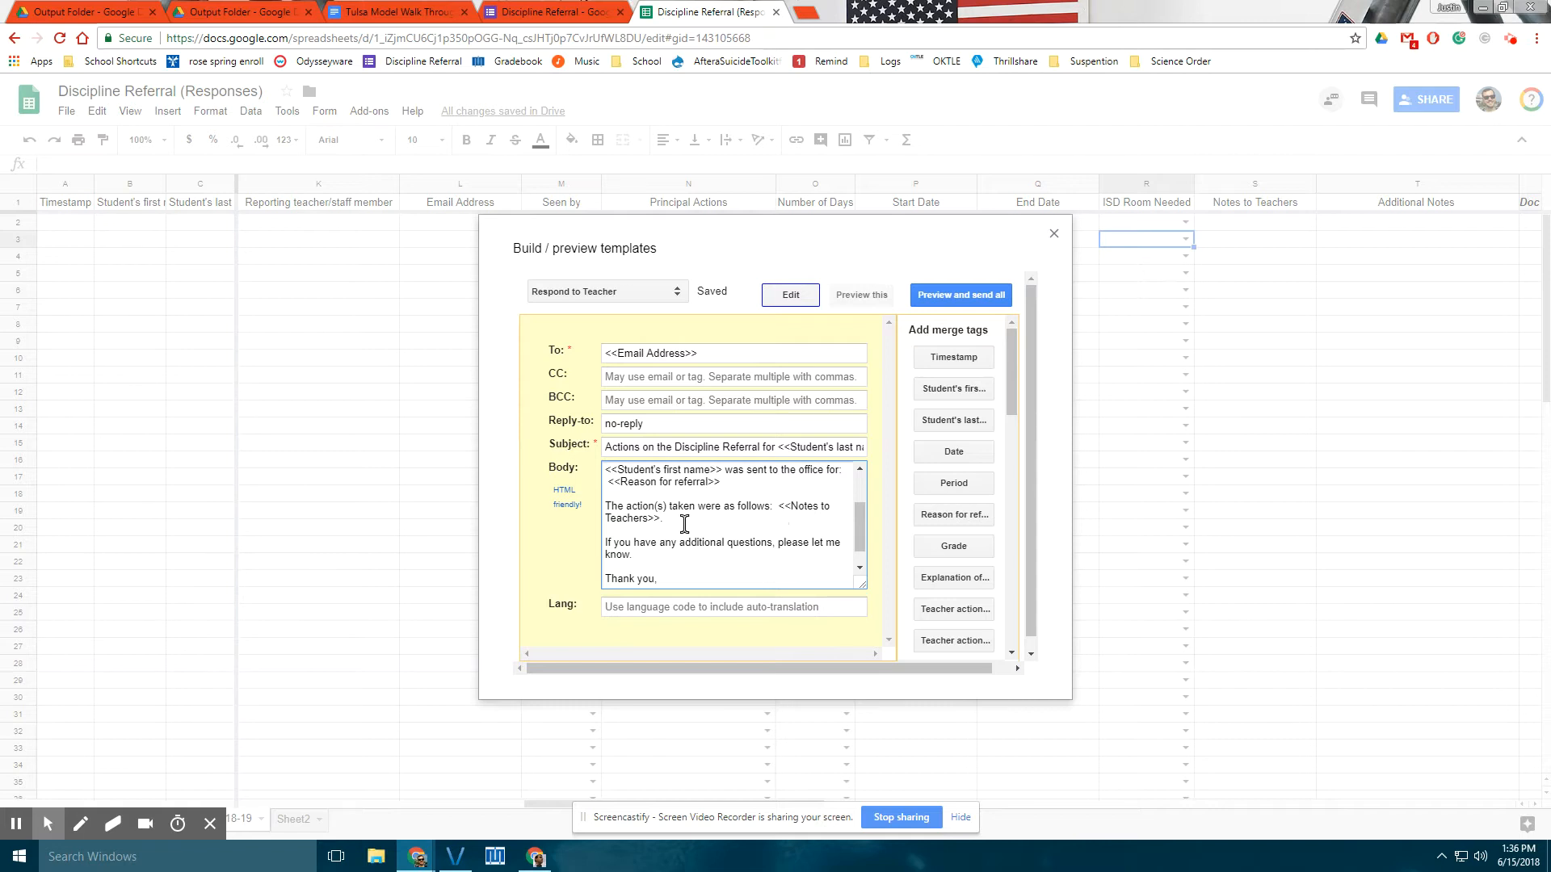
pyautogui.click(858, 546)
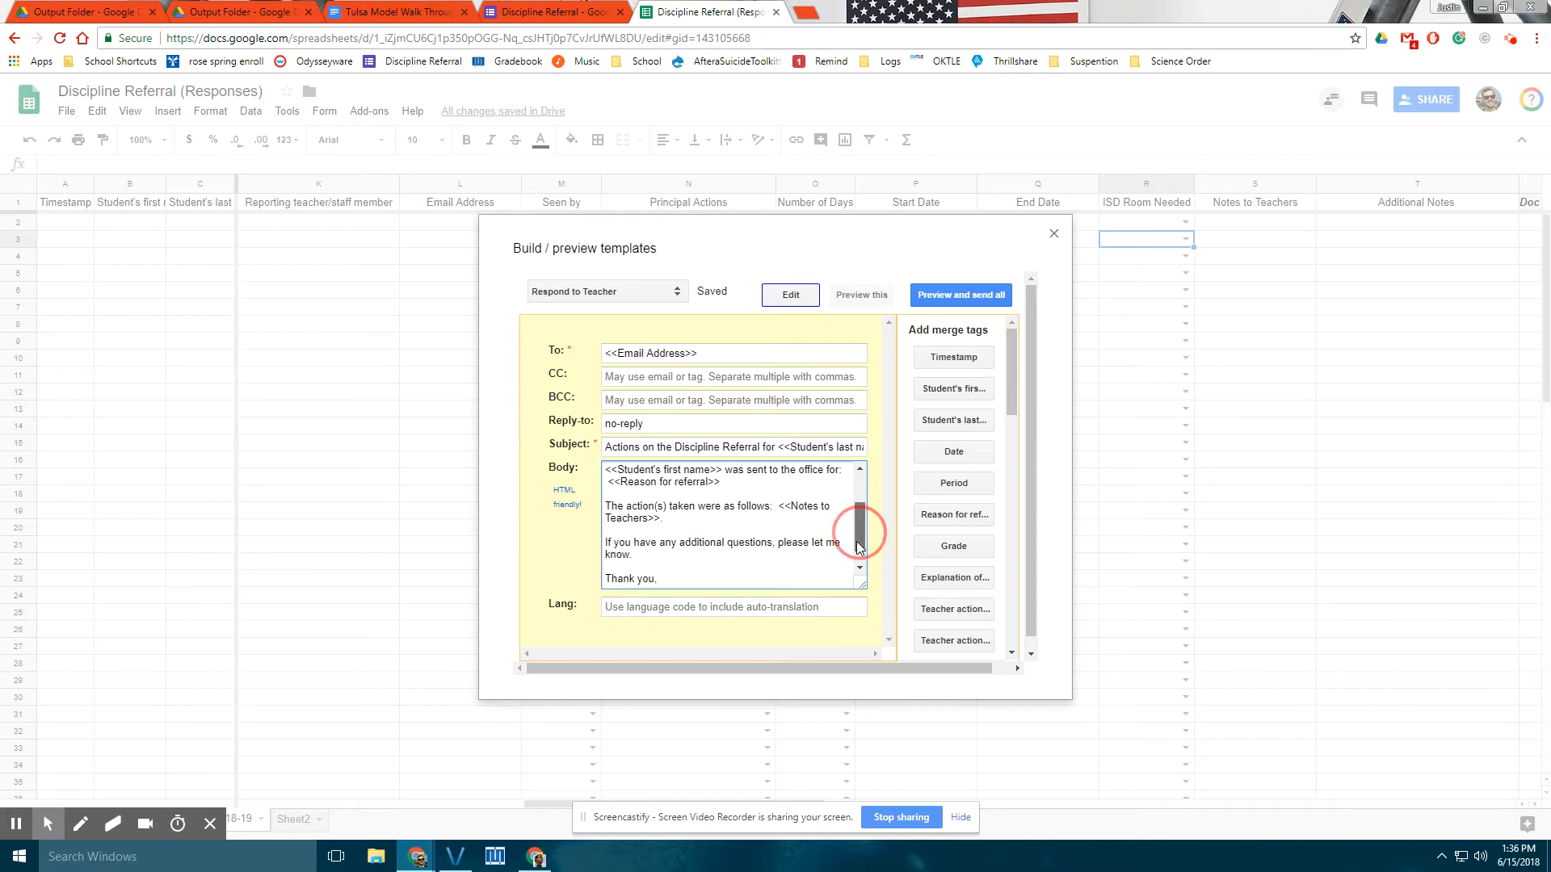
pyautogui.moveTo(858, 546); pyautogui.dragTo(858, 554)
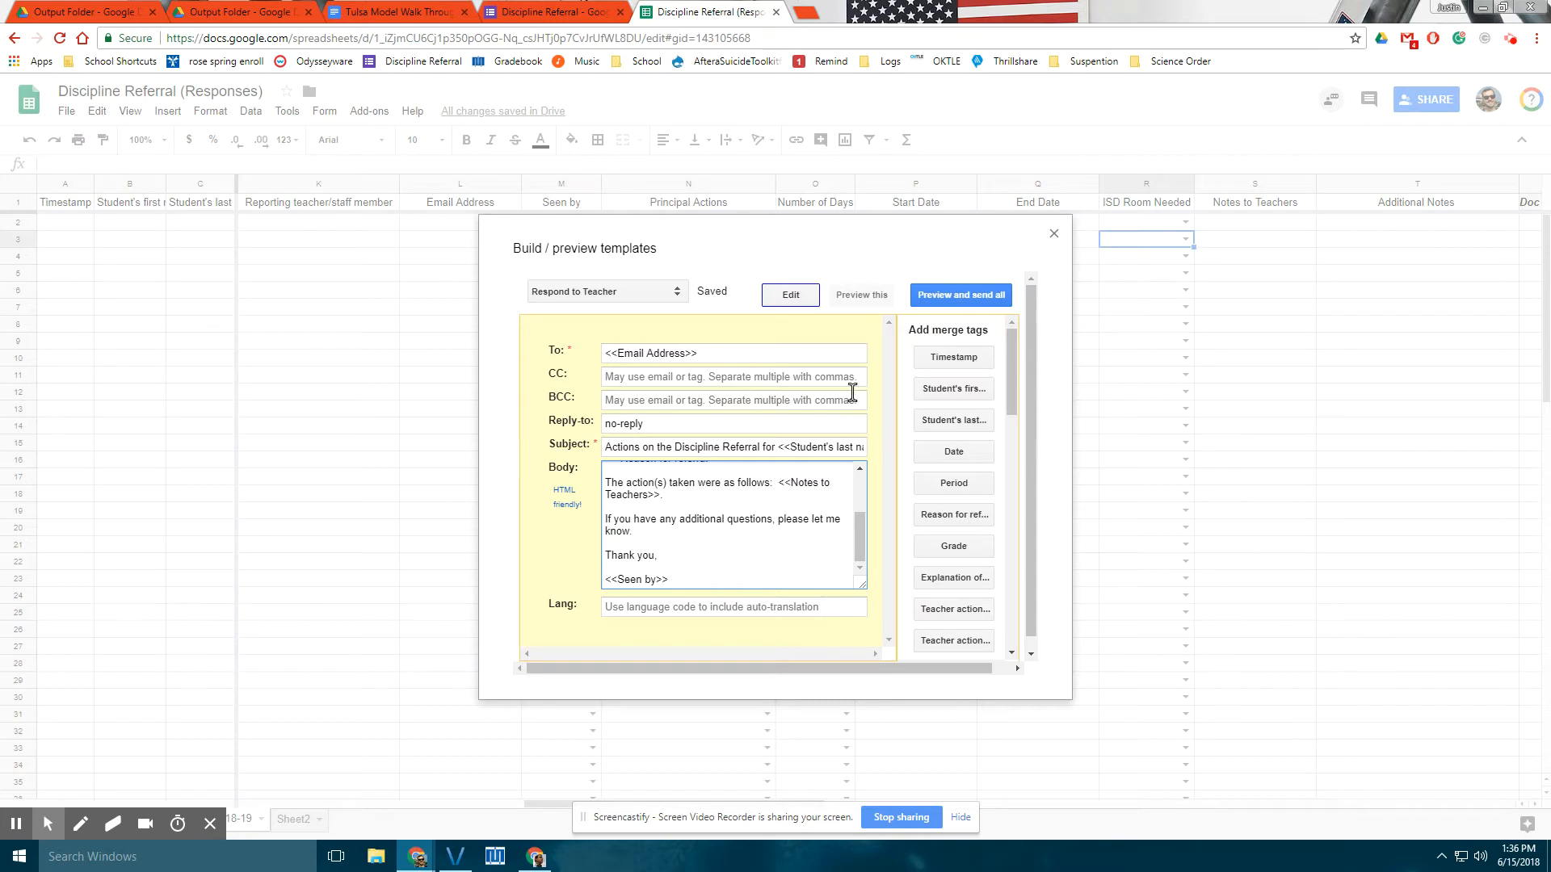
pyautogui.click(862, 294)
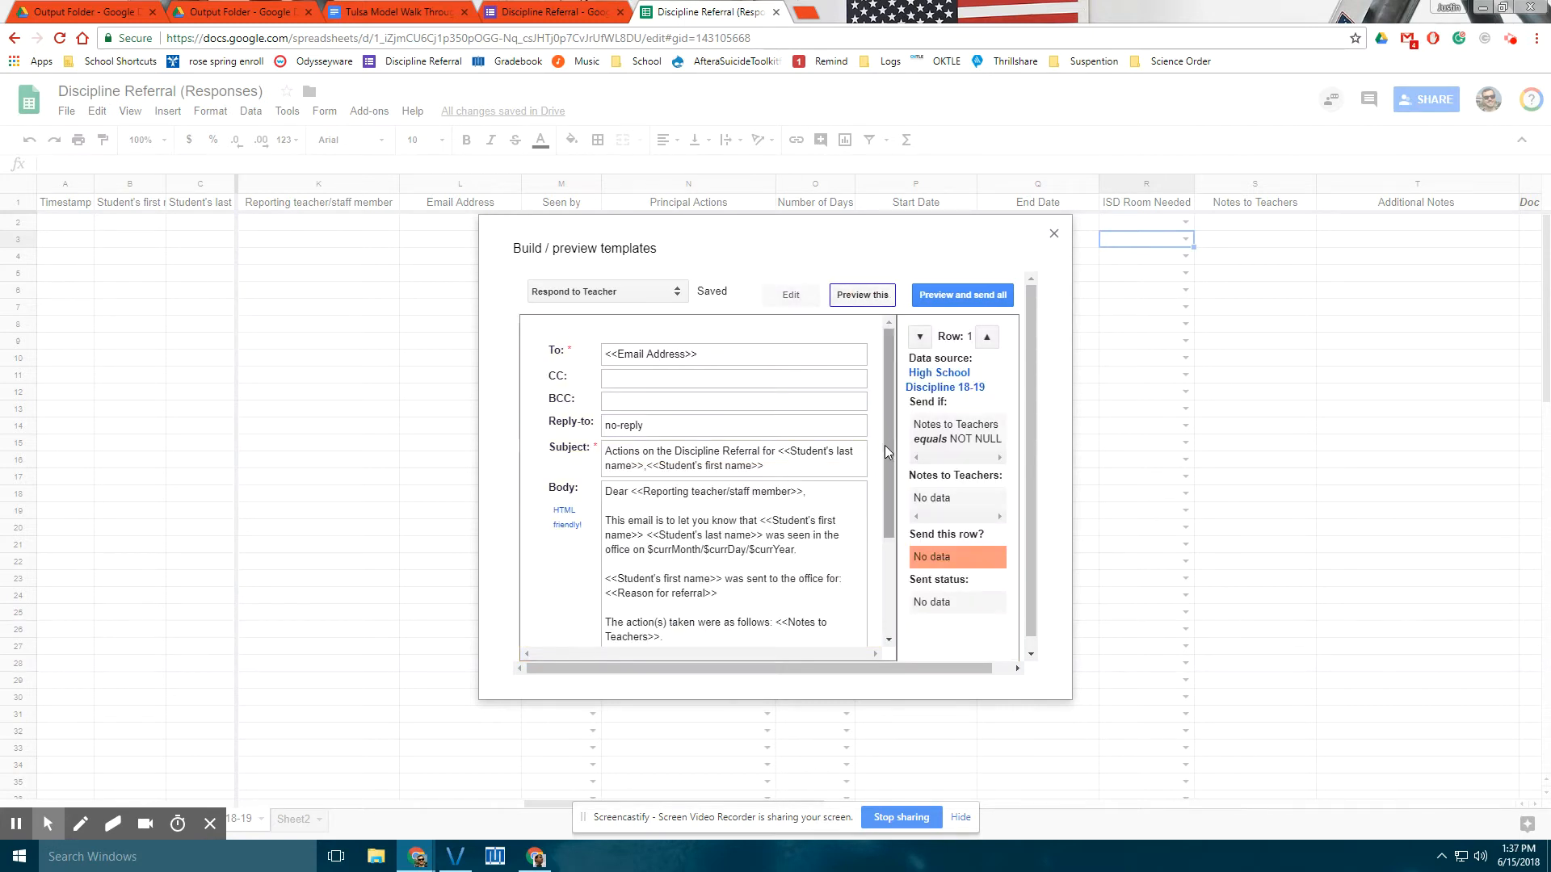
pyautogui.moveTo(890, 439)
pyautogui.mouseDown()
pyautogui.moveTo(880, 540)
pyautogui.moveTo(889, 434)
pyautogui.mouseUp()
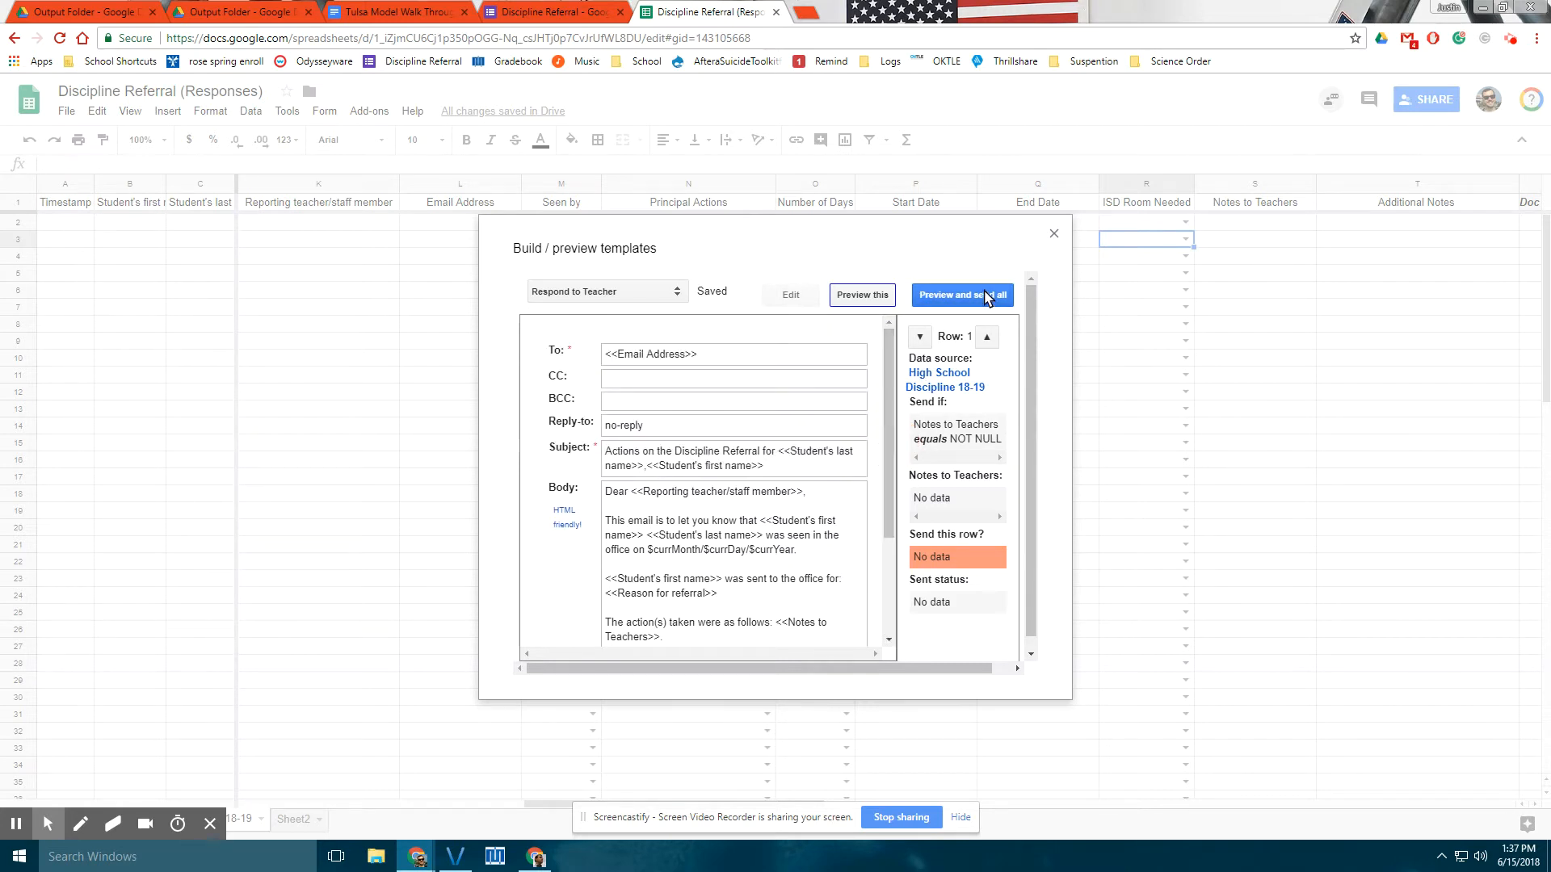
pyautogui.click(964, 298)
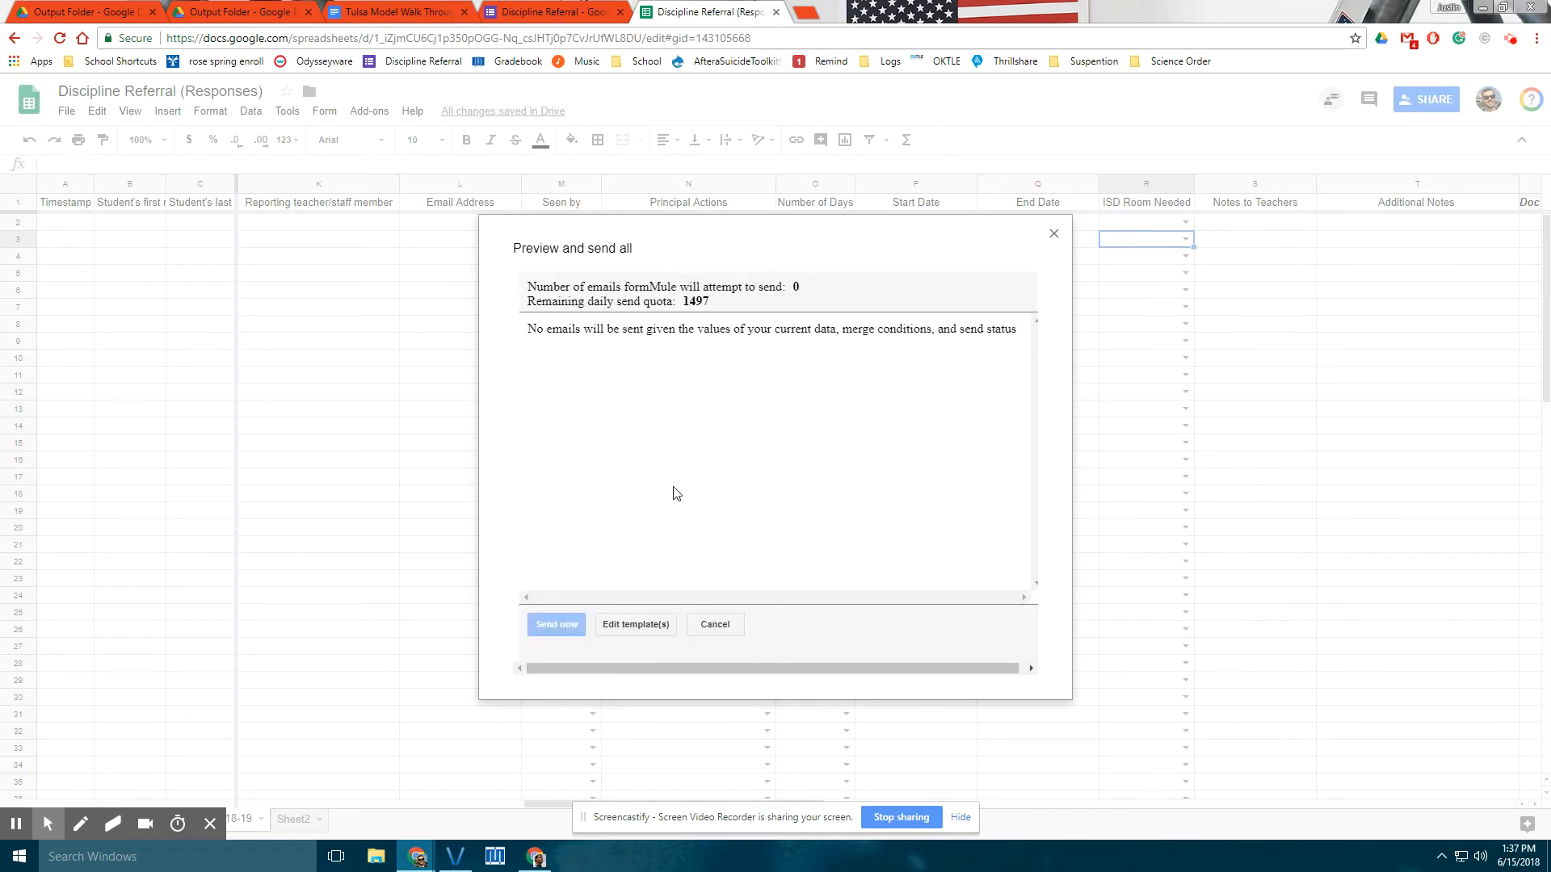
pyautogui.click(1054, 235)
# Set up Event-o-Matic with the In School Detention calendar and the High School Discipline 18-19 sheet, saving and continuing to the event info.
pyautogui.click(365, 112)
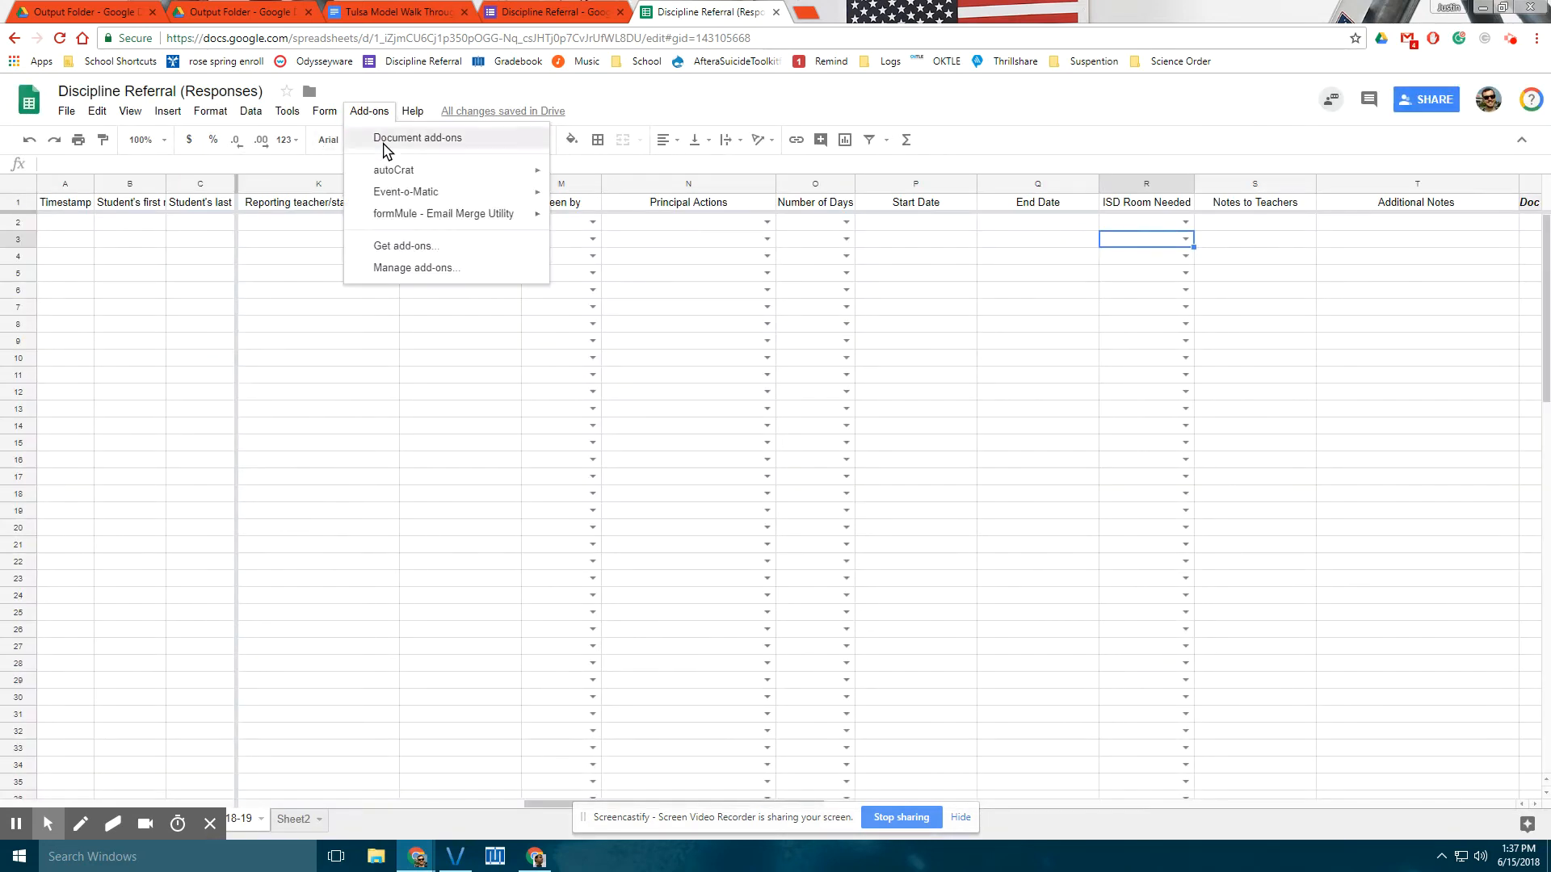
pyautogui.moveTo(455, 196)
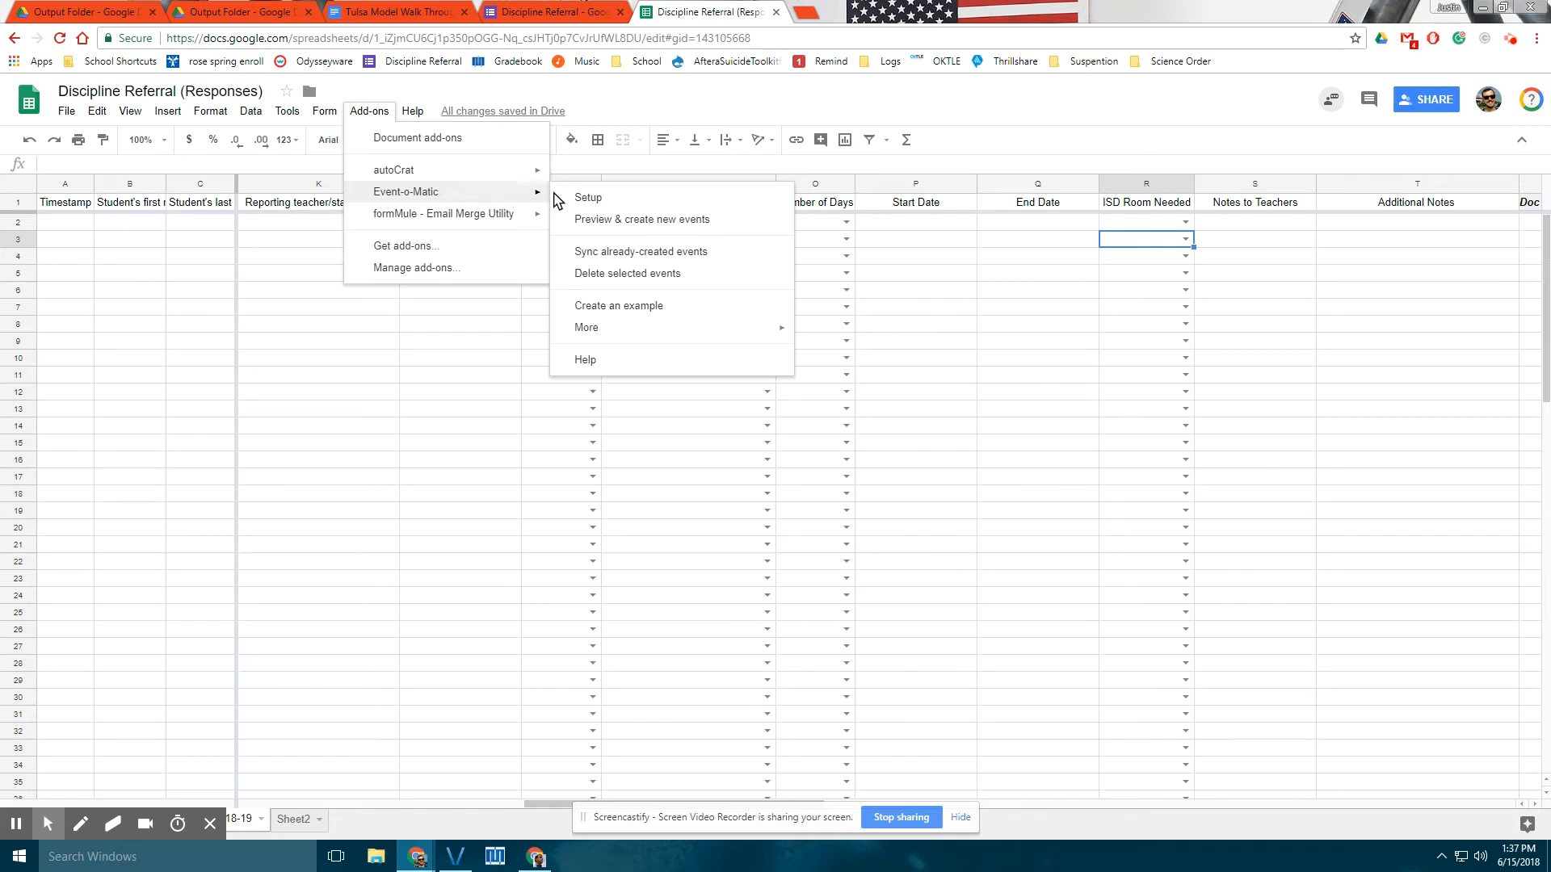
pyautogui.click(578, 197)
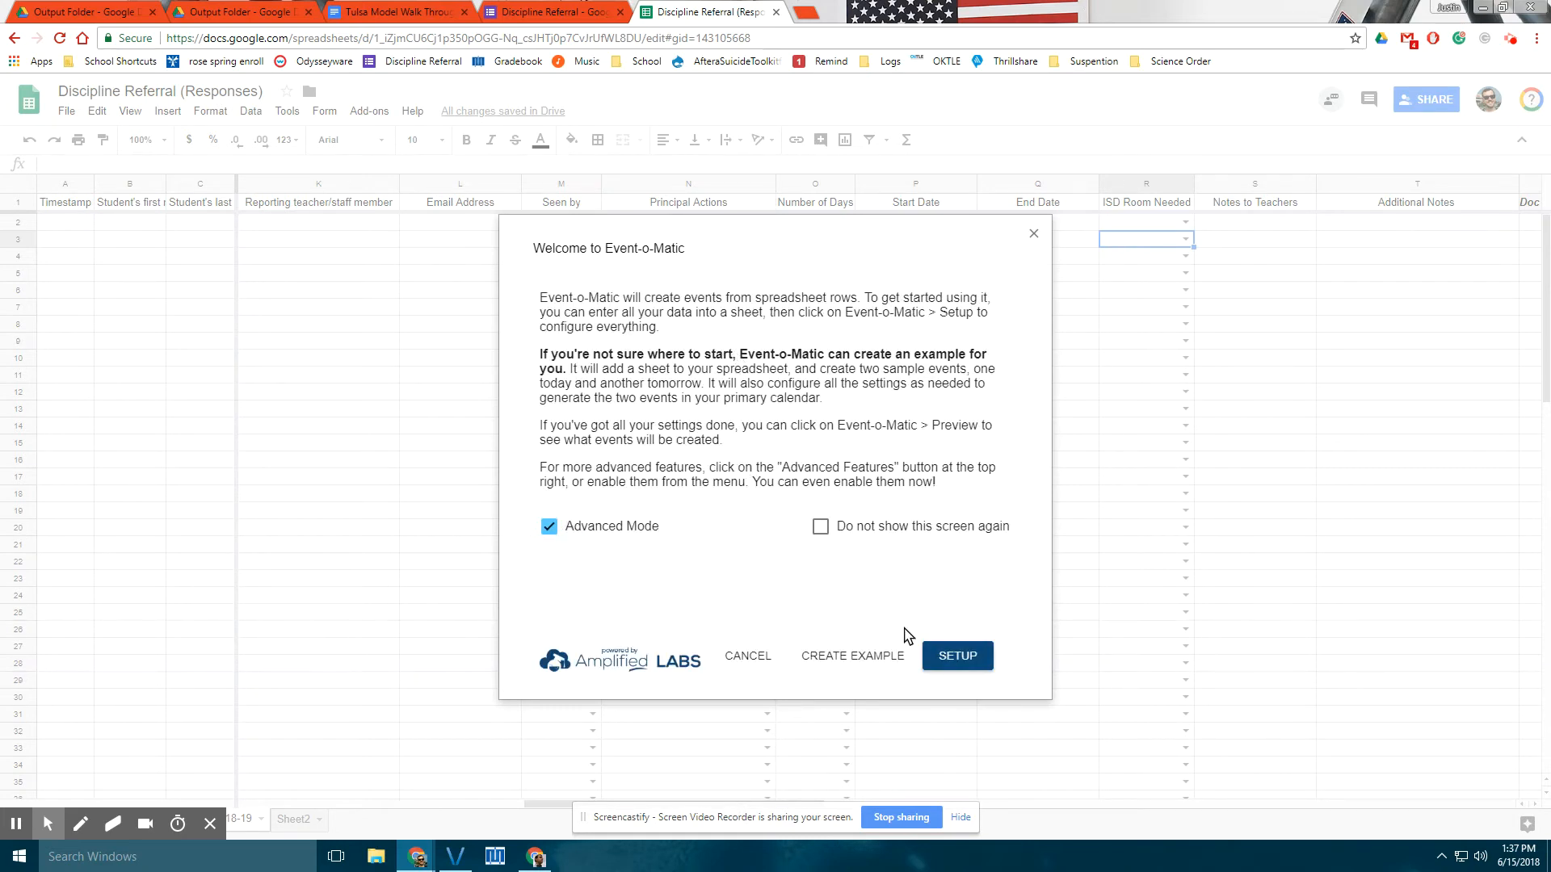
pyautogui.click(960, 656)
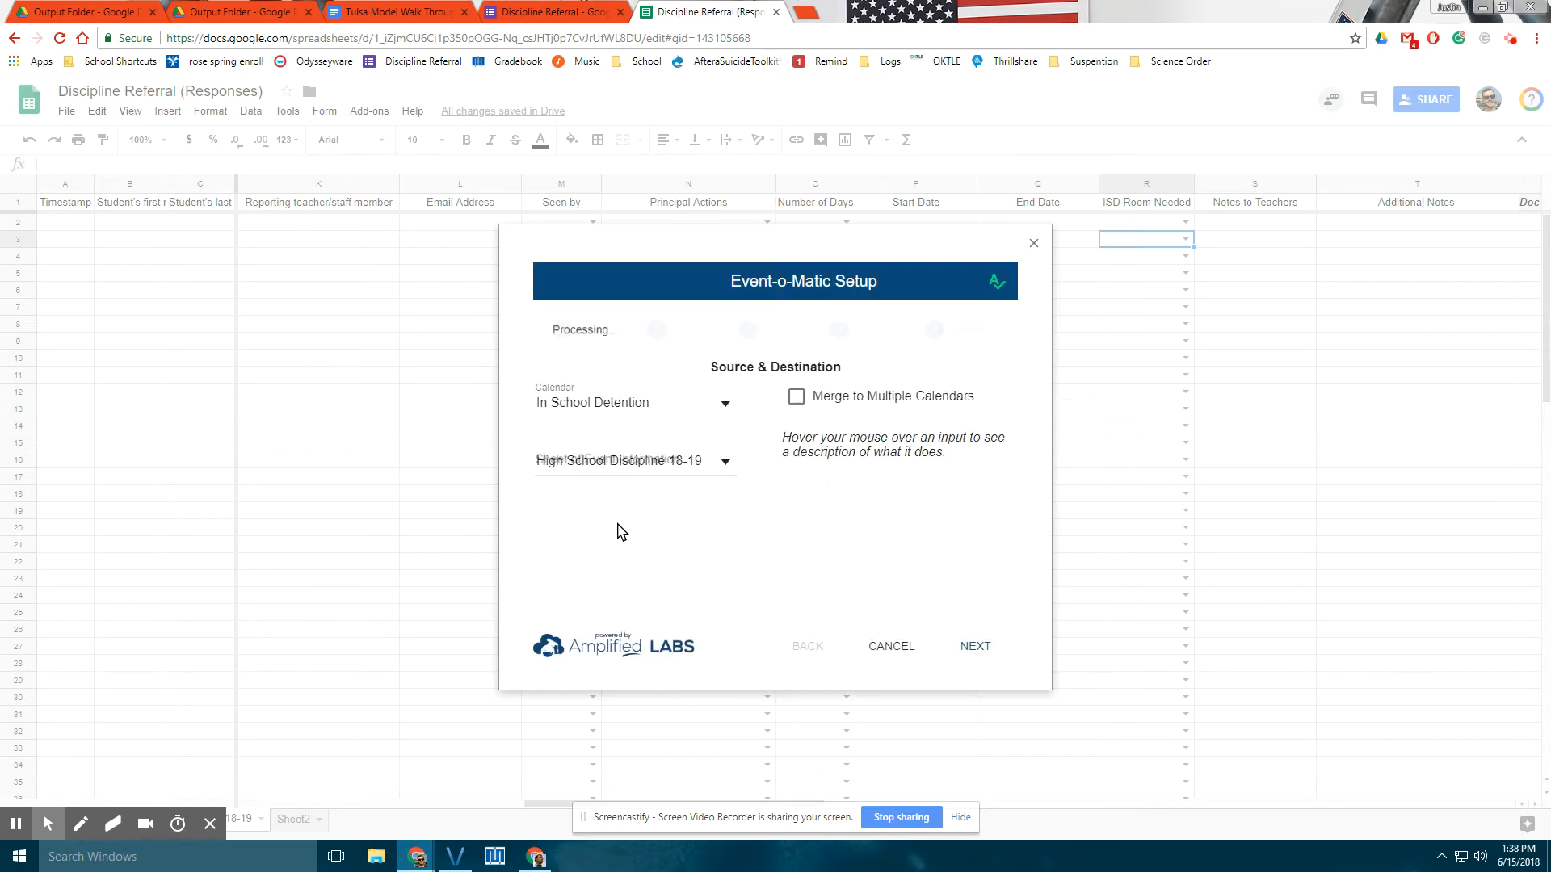
pyautogui.click(726, 410)
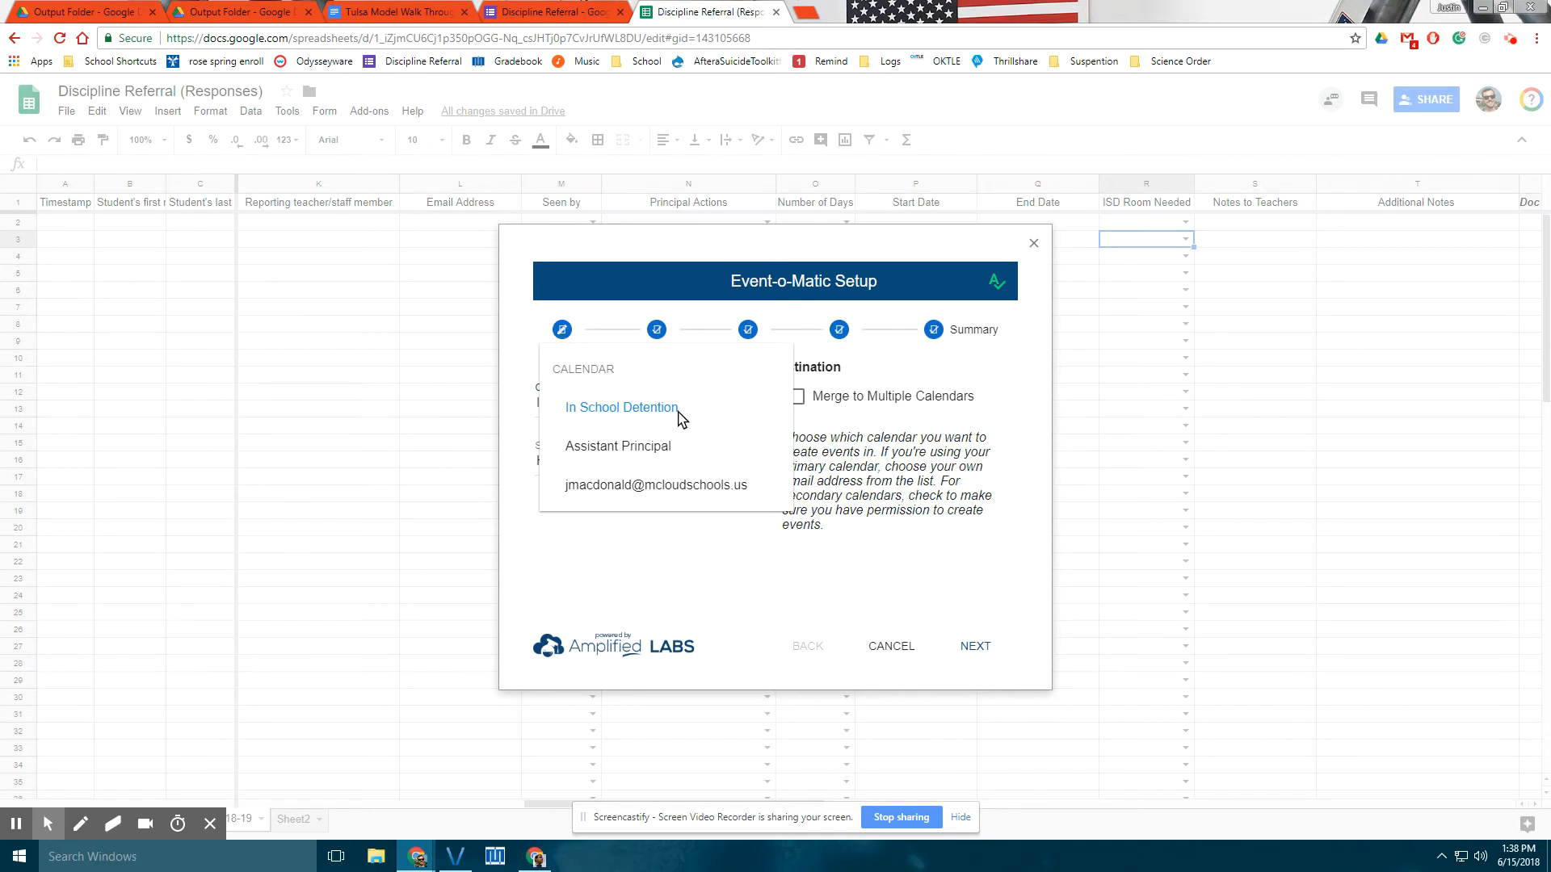
pyautogui.click(643, 409)
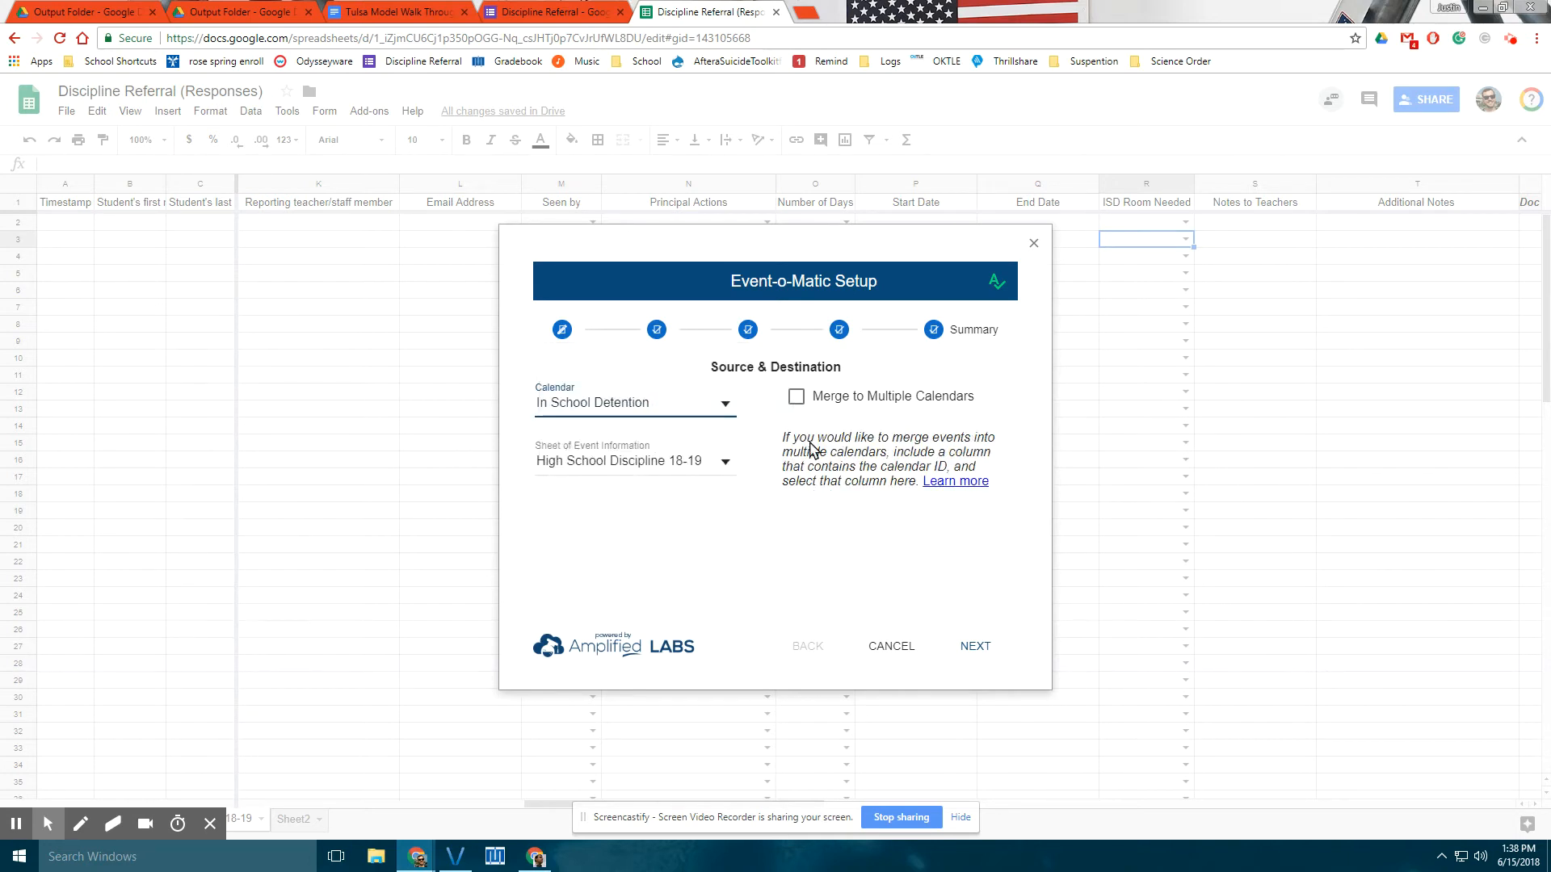
pyautogui.click(729, 460)
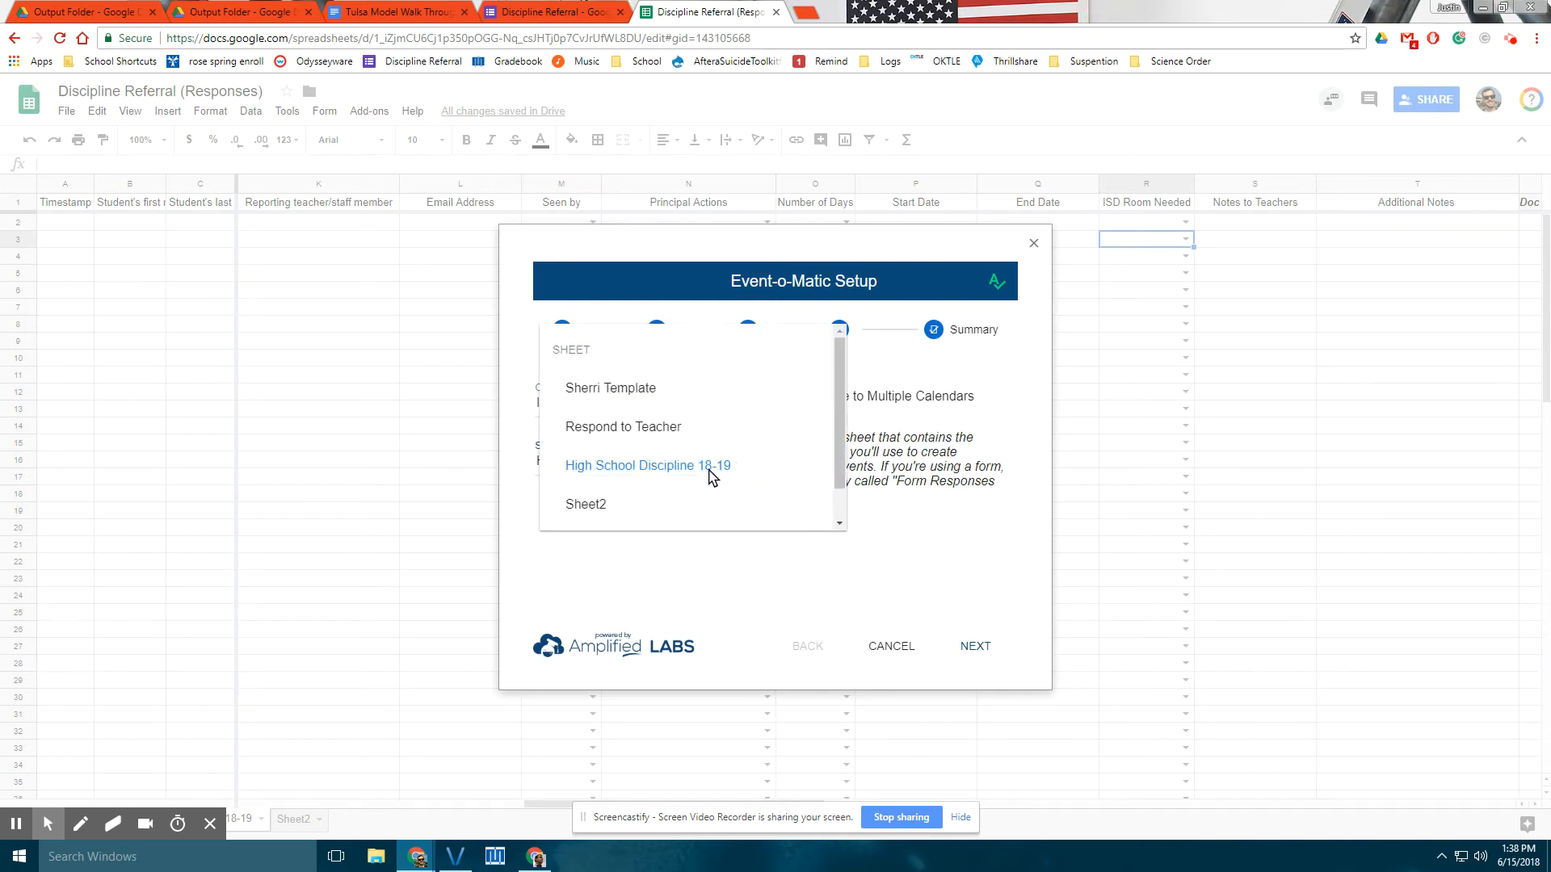
pyautogui.click(607, 468)
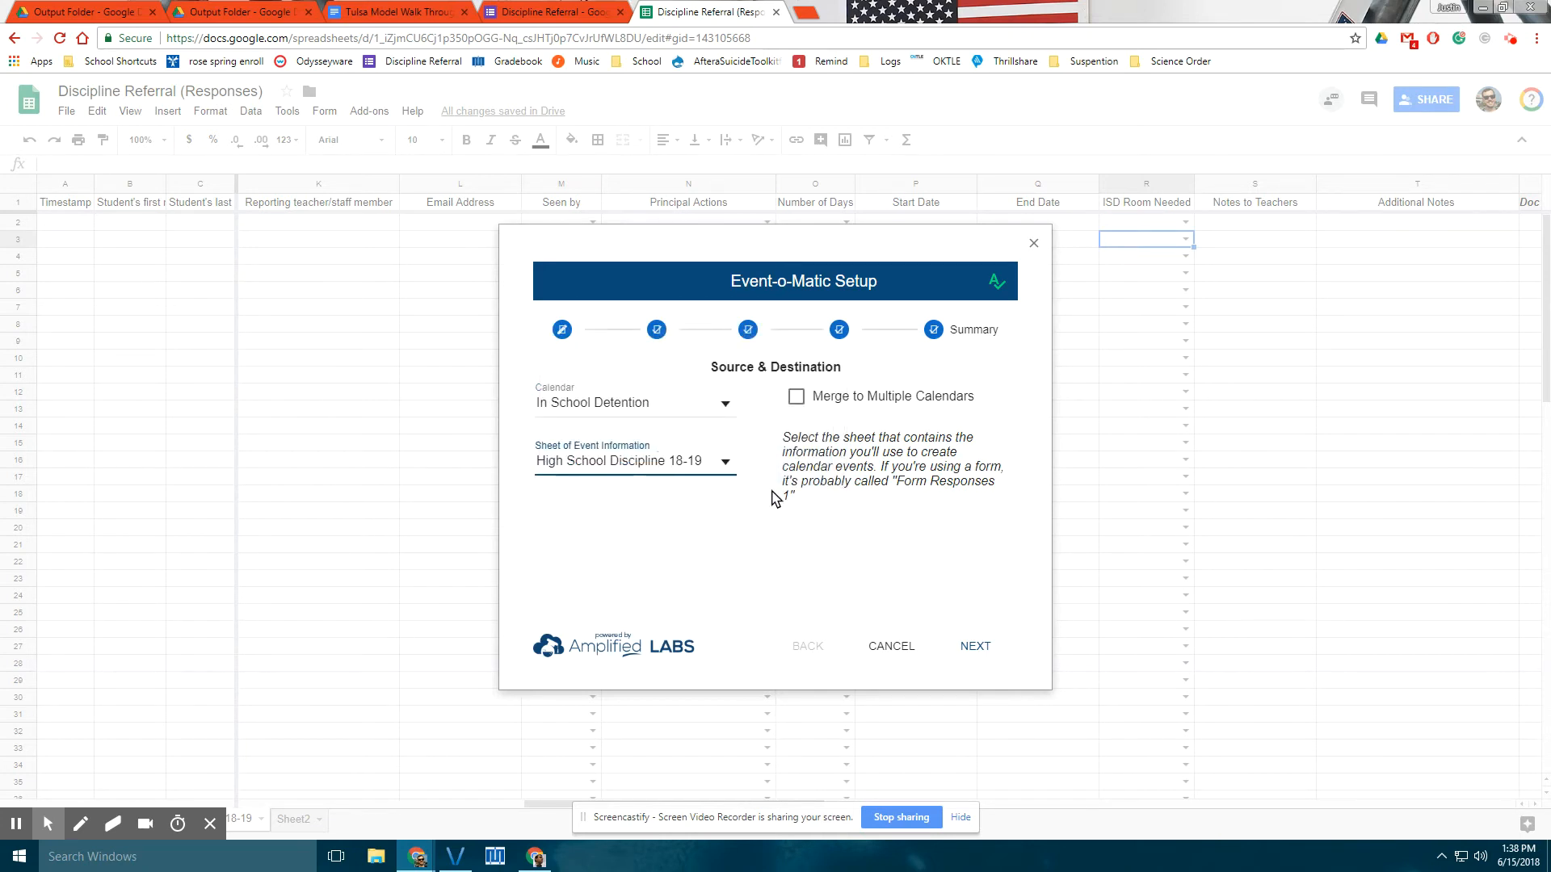
pyautogui.click(974, 647)
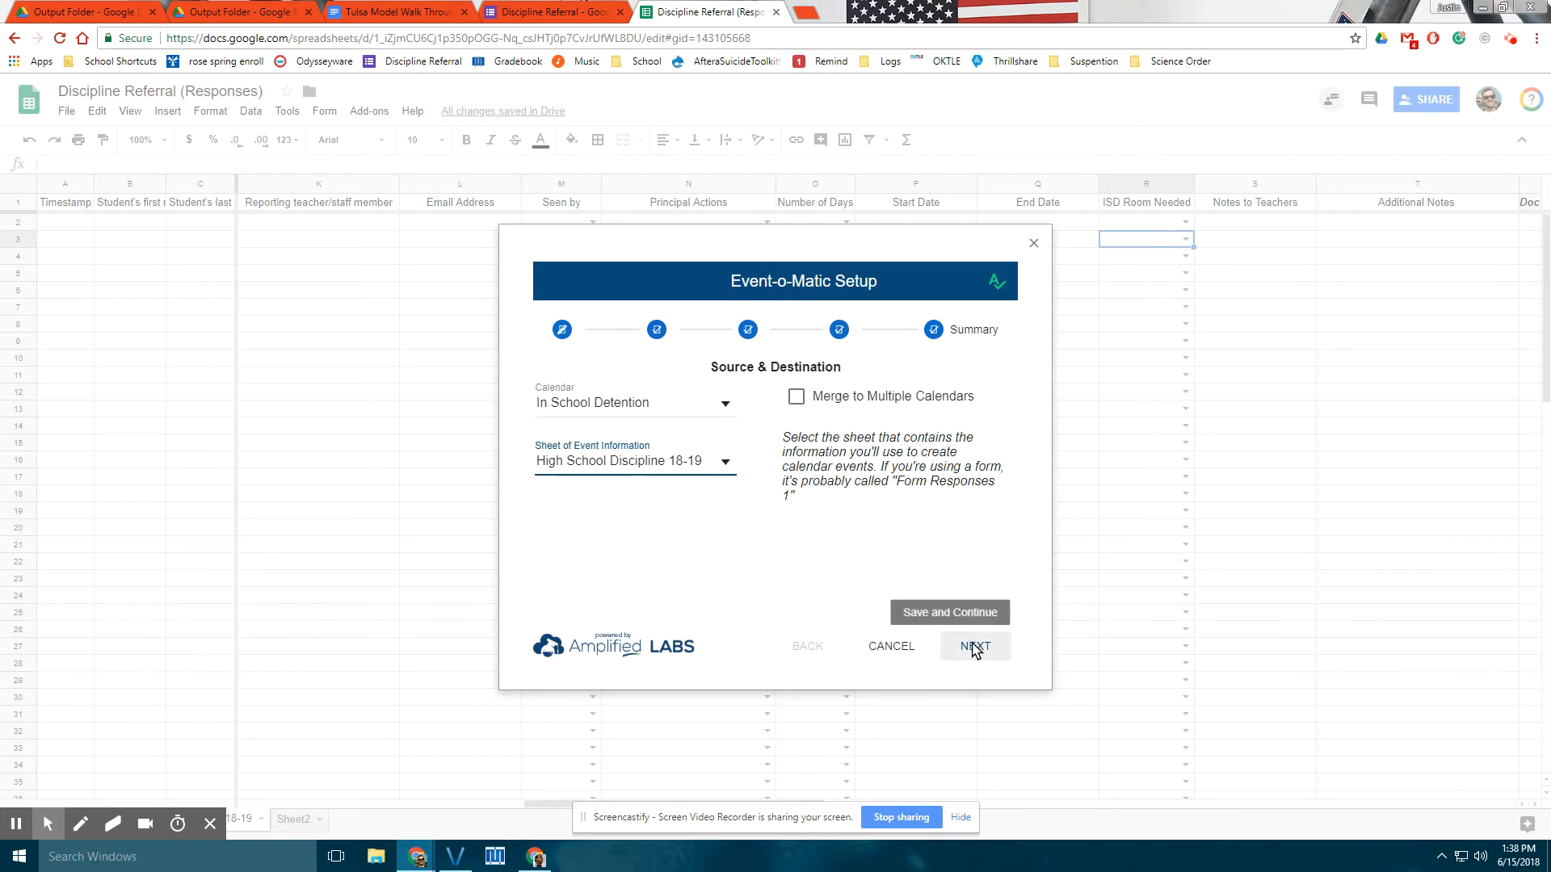
# Review the columns mapped to the event title, description and location in the Event-o-Matic event info.
pyautogui.moveTo(596, 409)
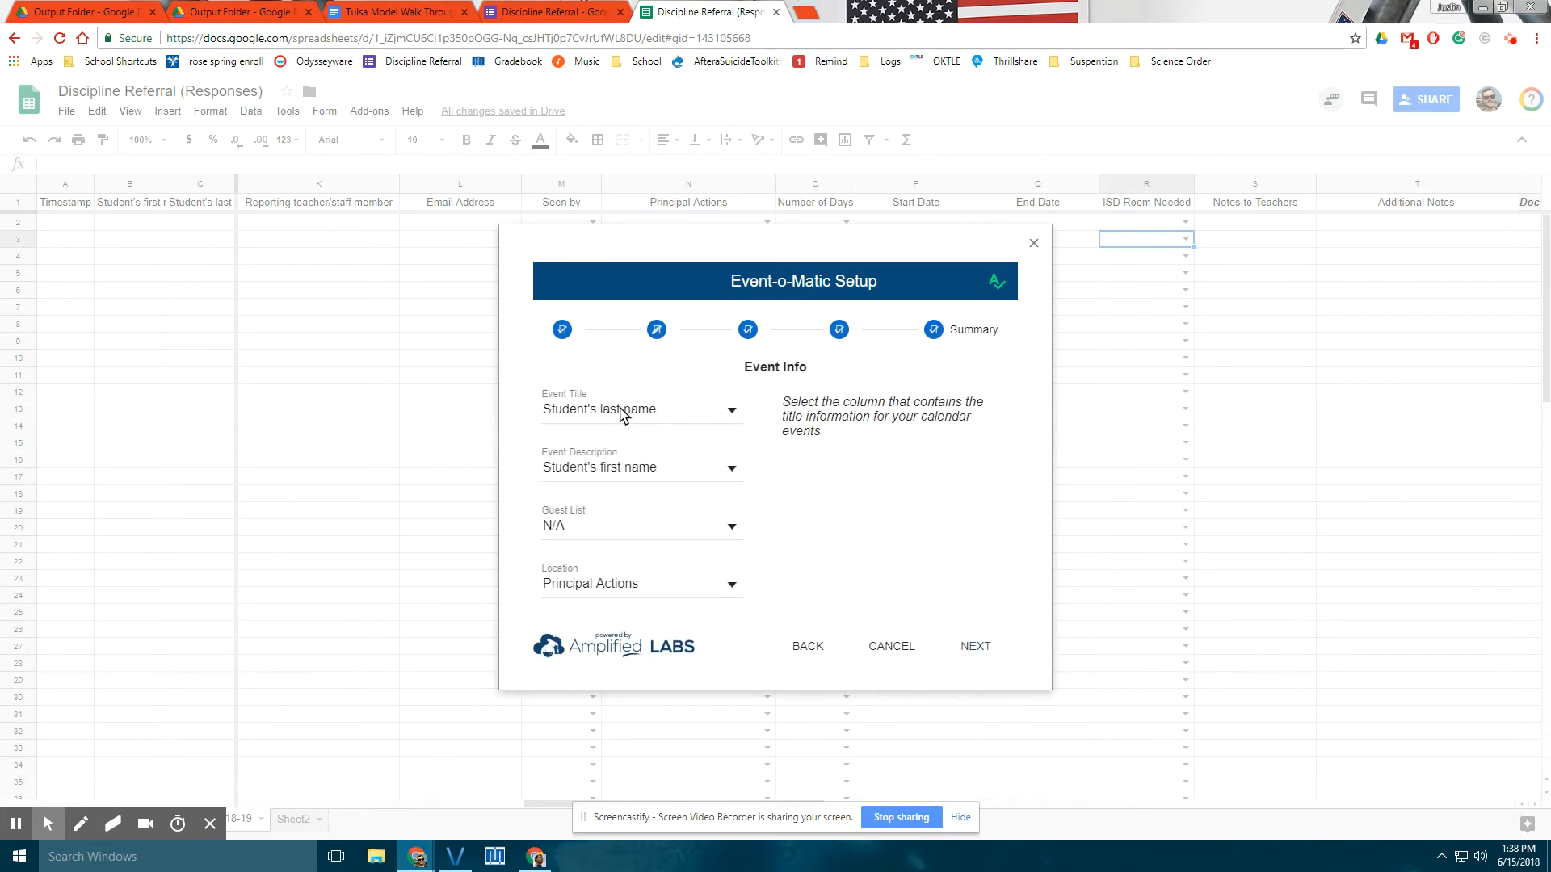
pyautogui.moveTo(623, 463)
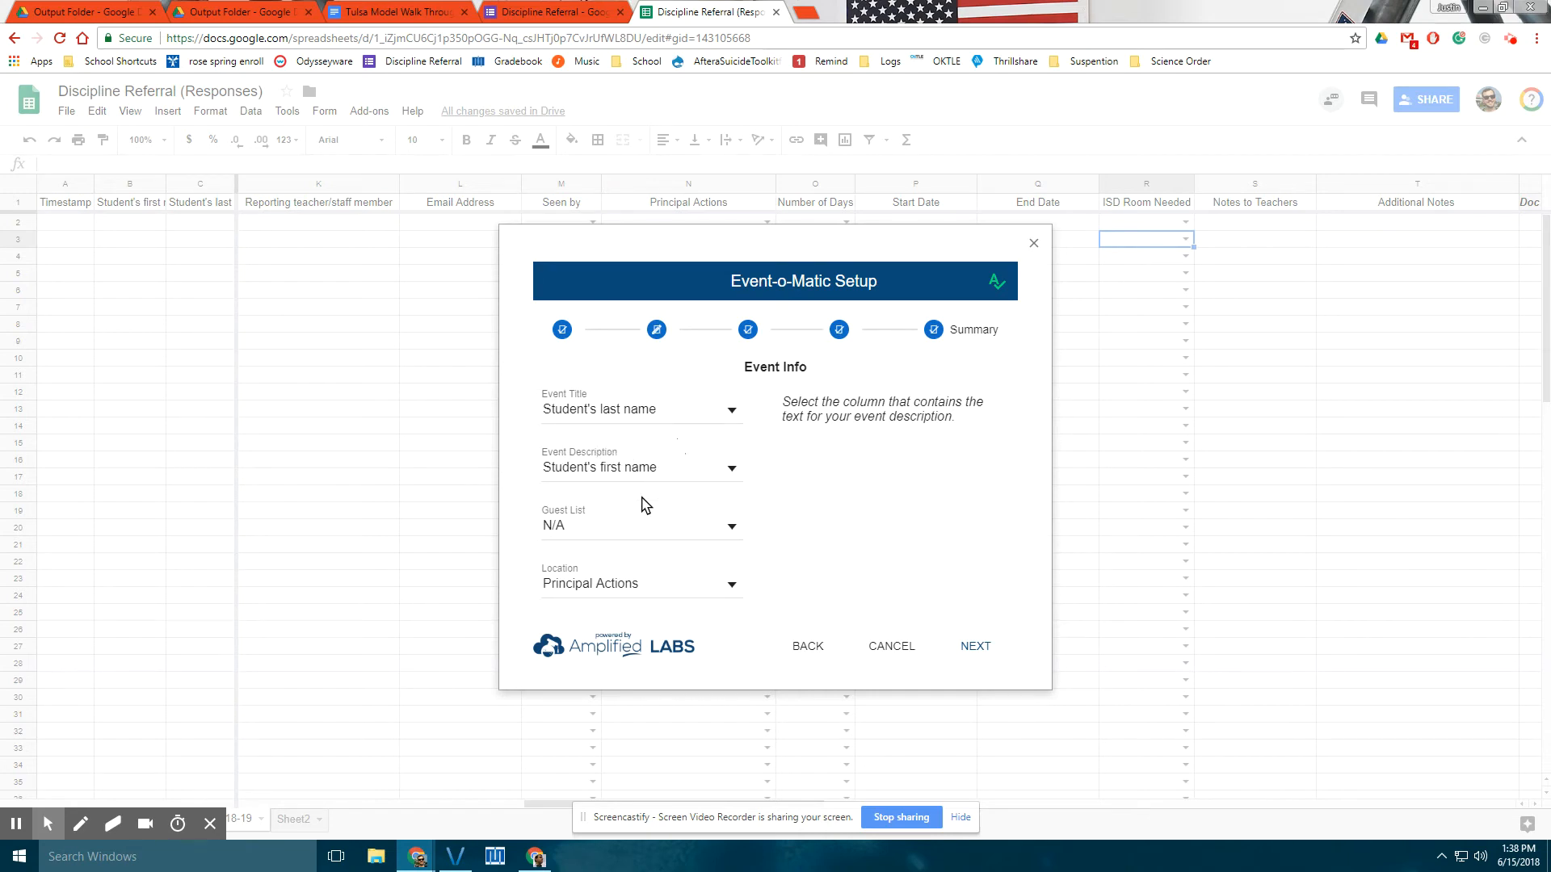
pyautogui.moveTo(640, 589)
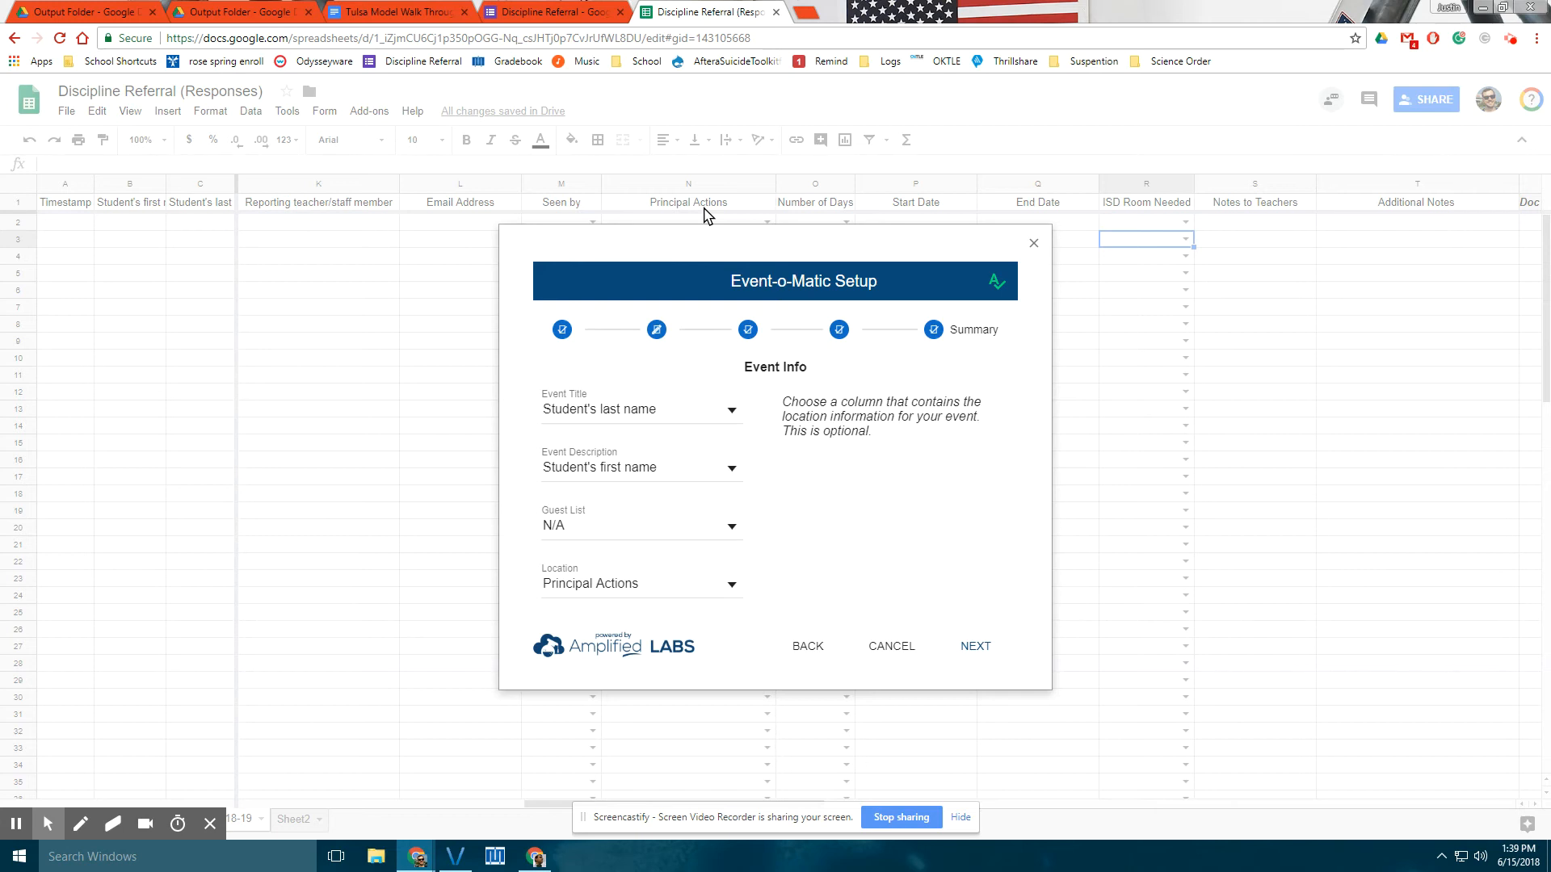
# Continue to the event type, keep full day events with Start Date and End Date as the date columns, and proceed to the advanced options.
pyautogui.click(982, 651)
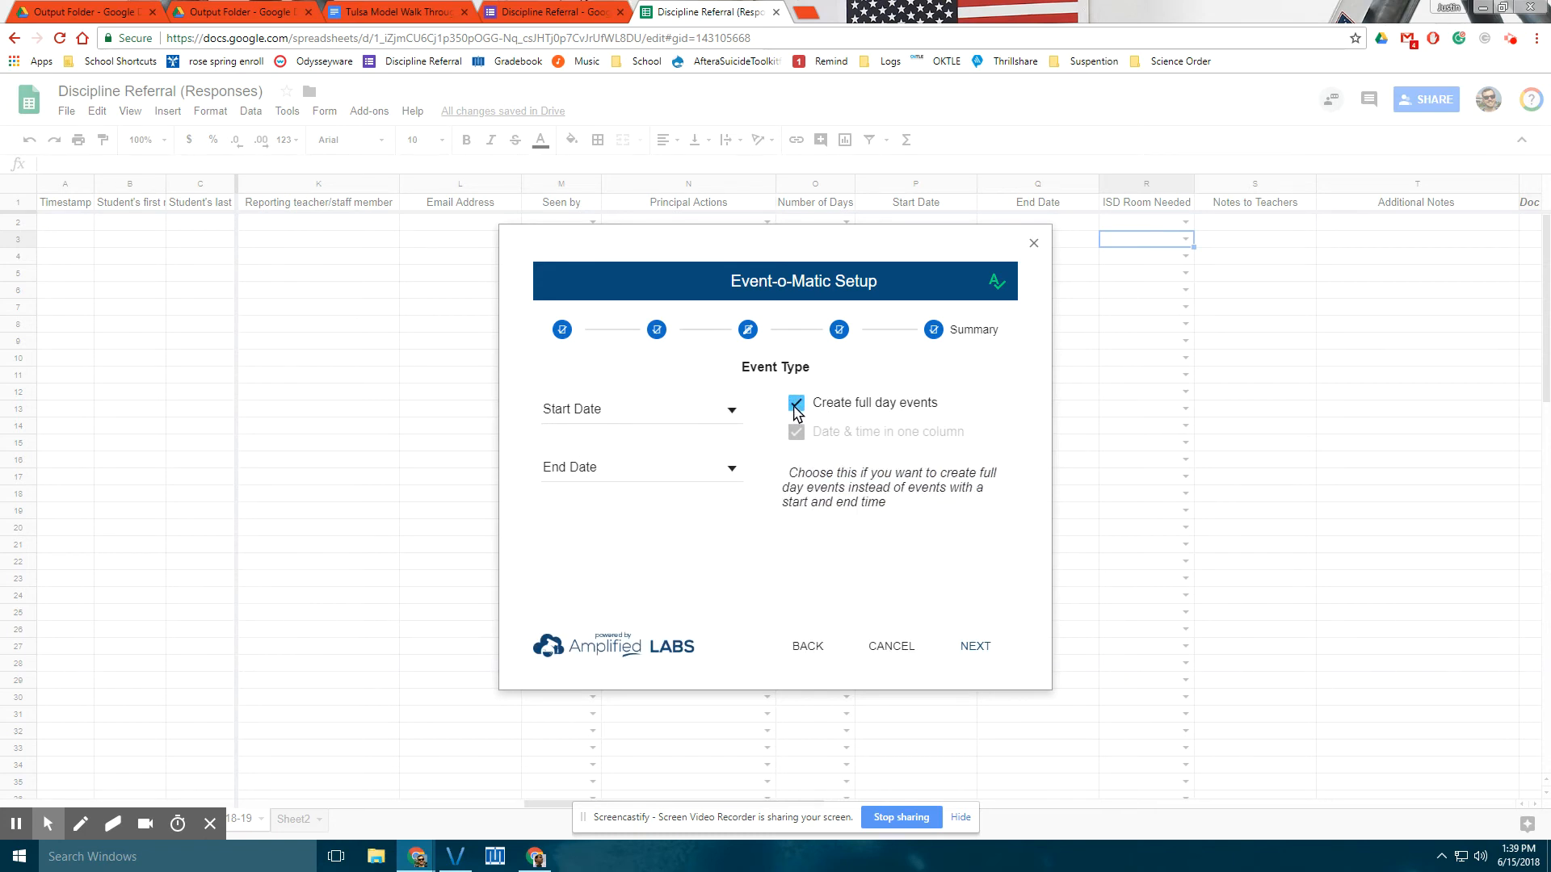
pyautogui.click(730, 409)
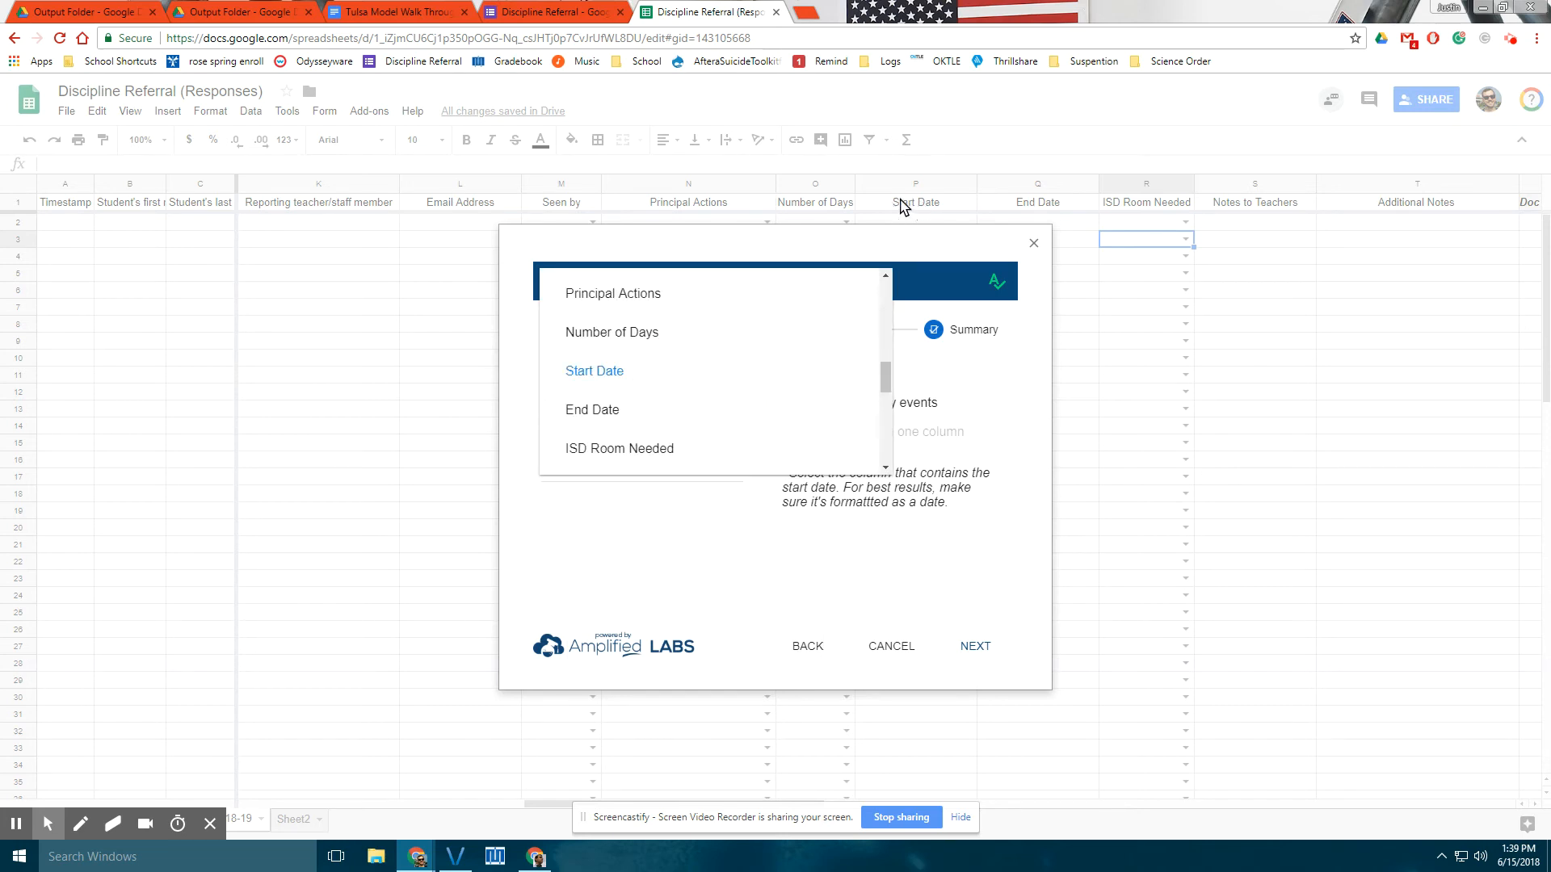
pyautogui.click(658, 371)
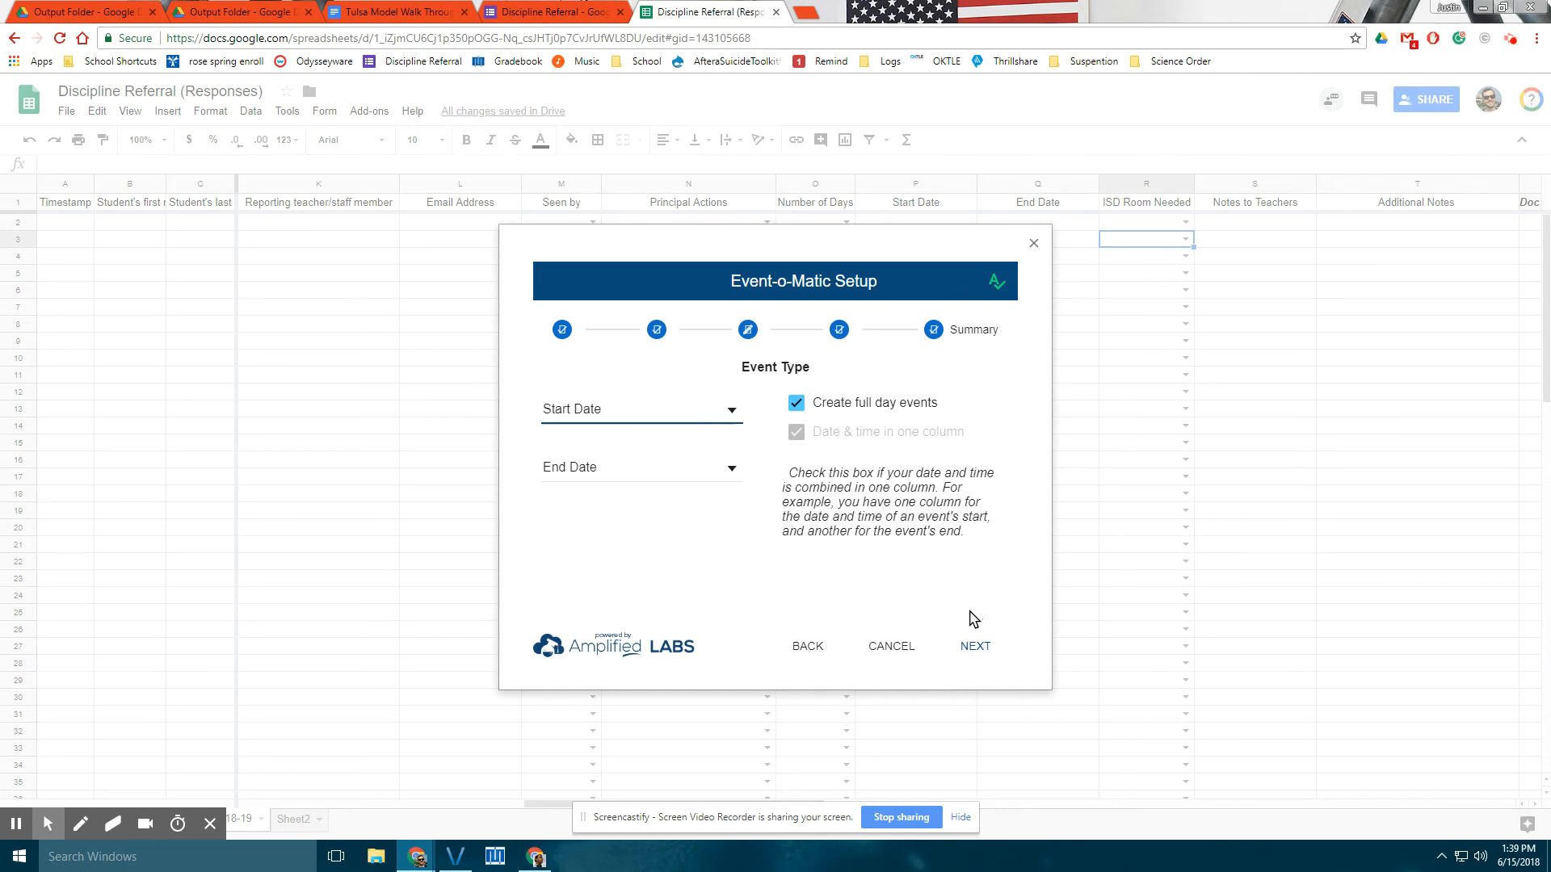
pyautogui.click(982, 651)
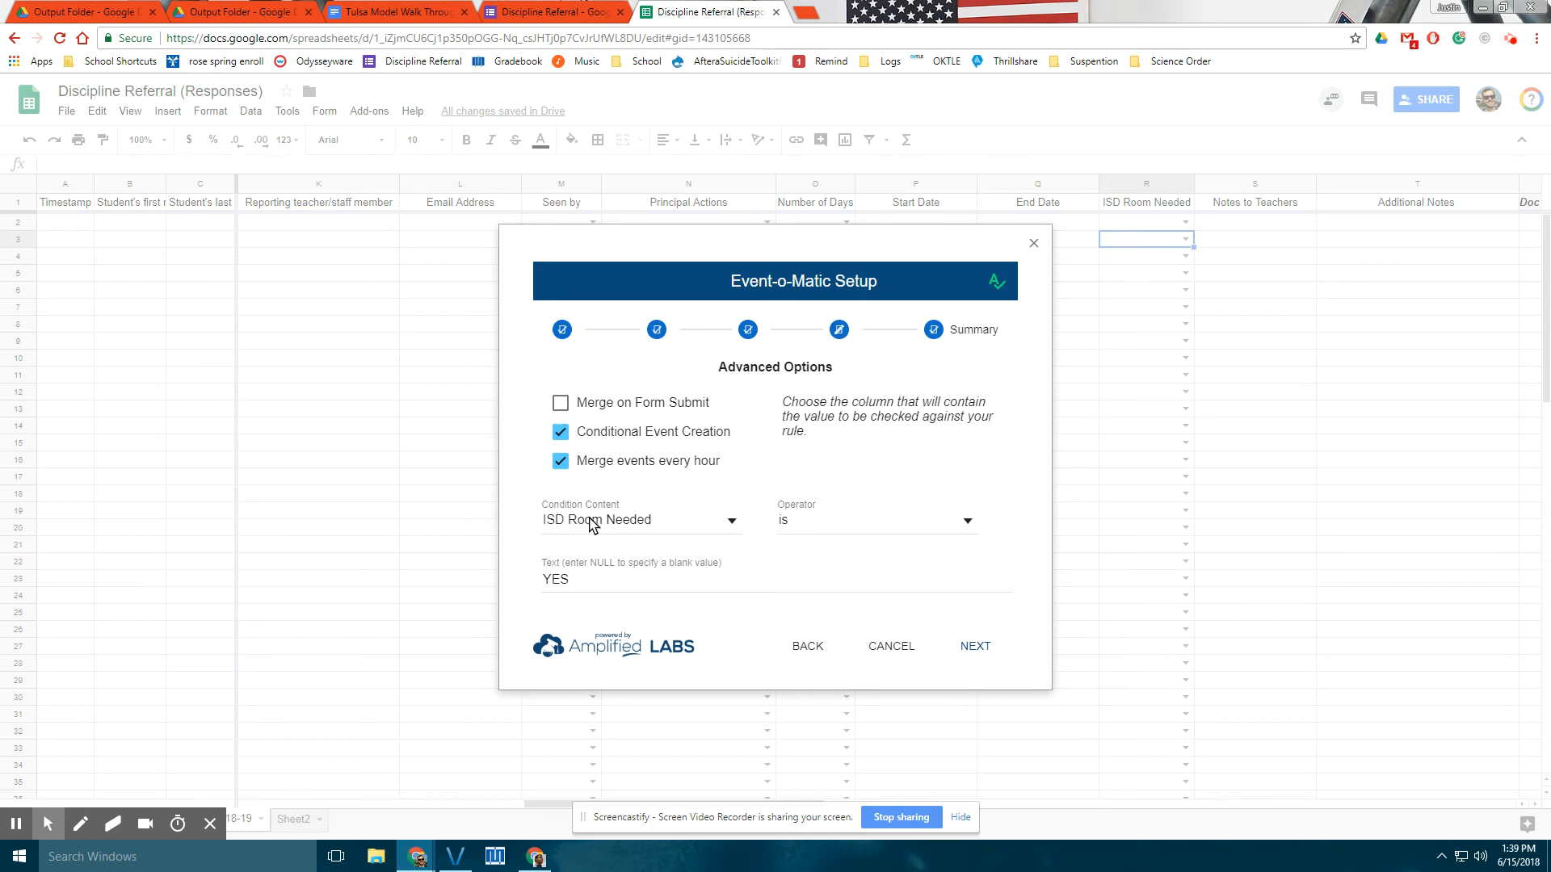
# Keep the conditional event creation rule on the ISD Room Needed column with the operator "is" and the text YES.
pyautogui.click(735, 521)
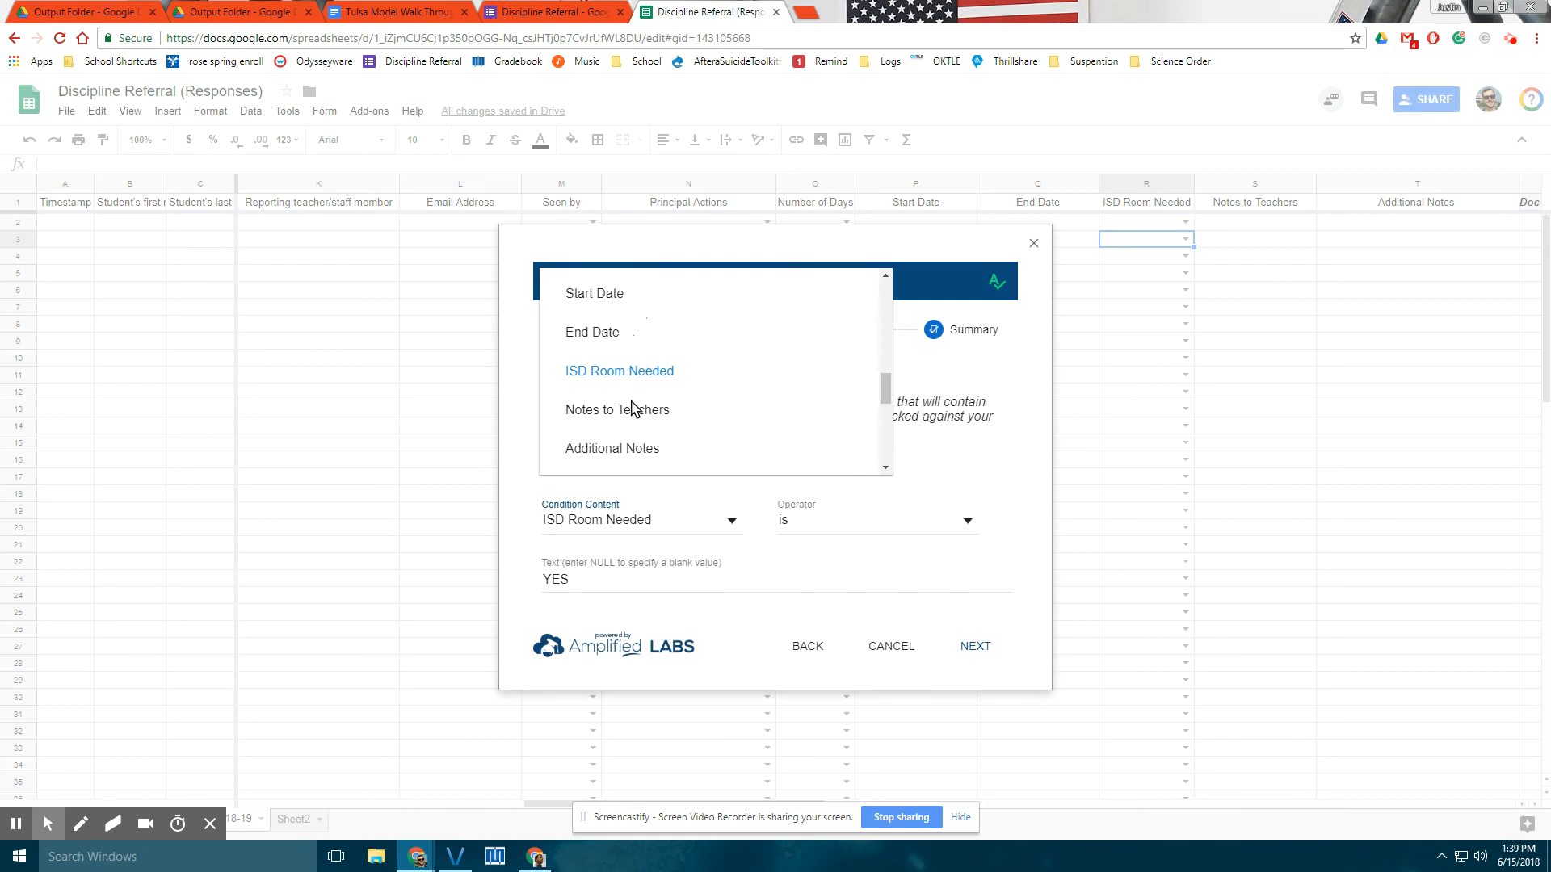
pyautogui.click(650, 369)
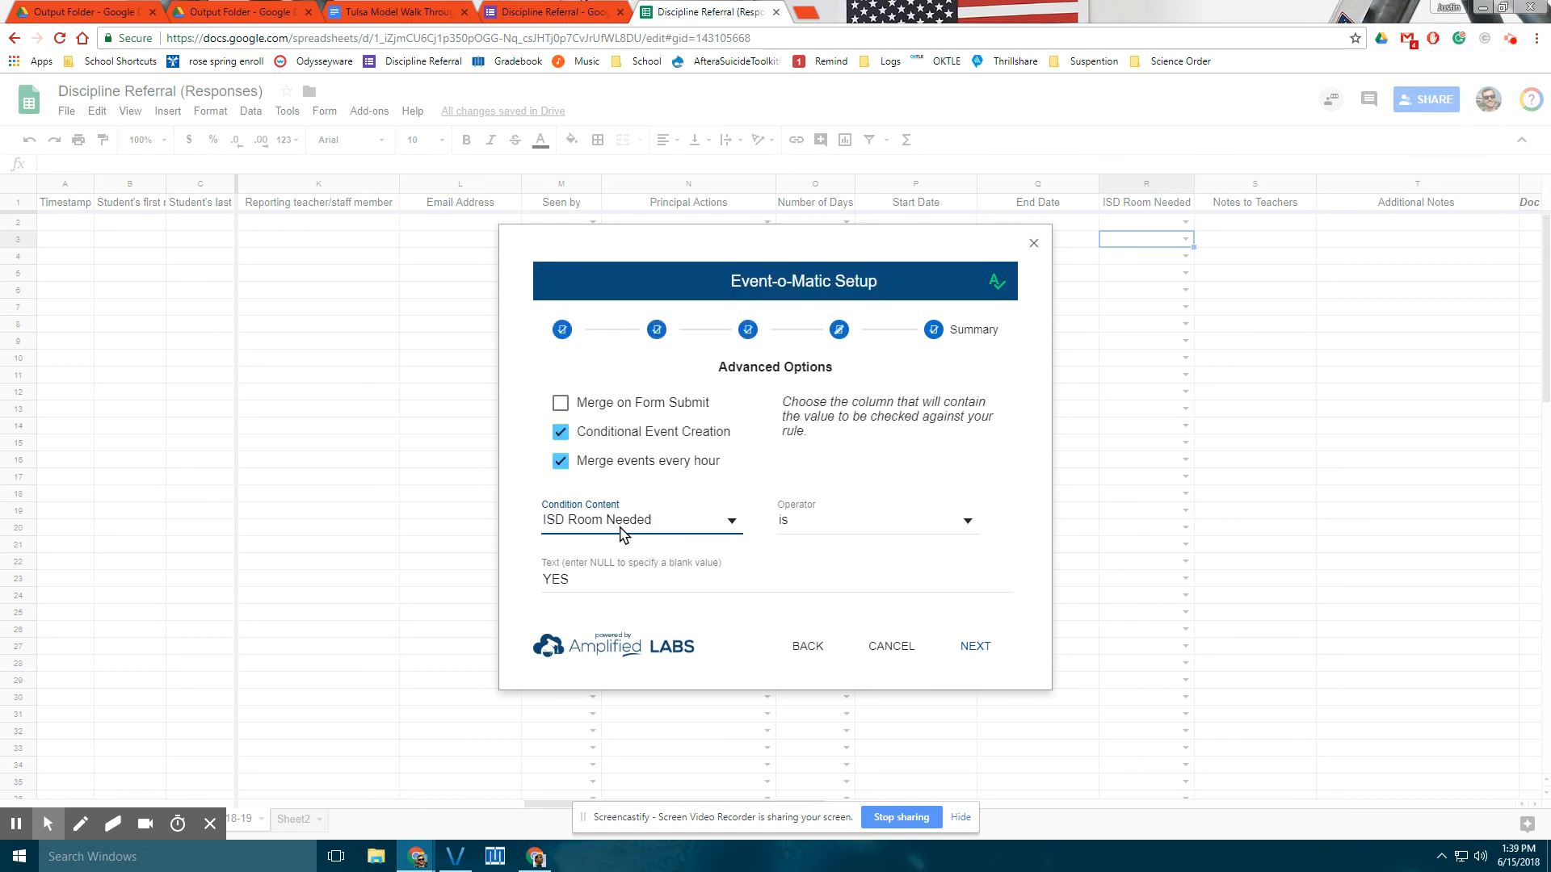
pyautogui.click(887, 523)
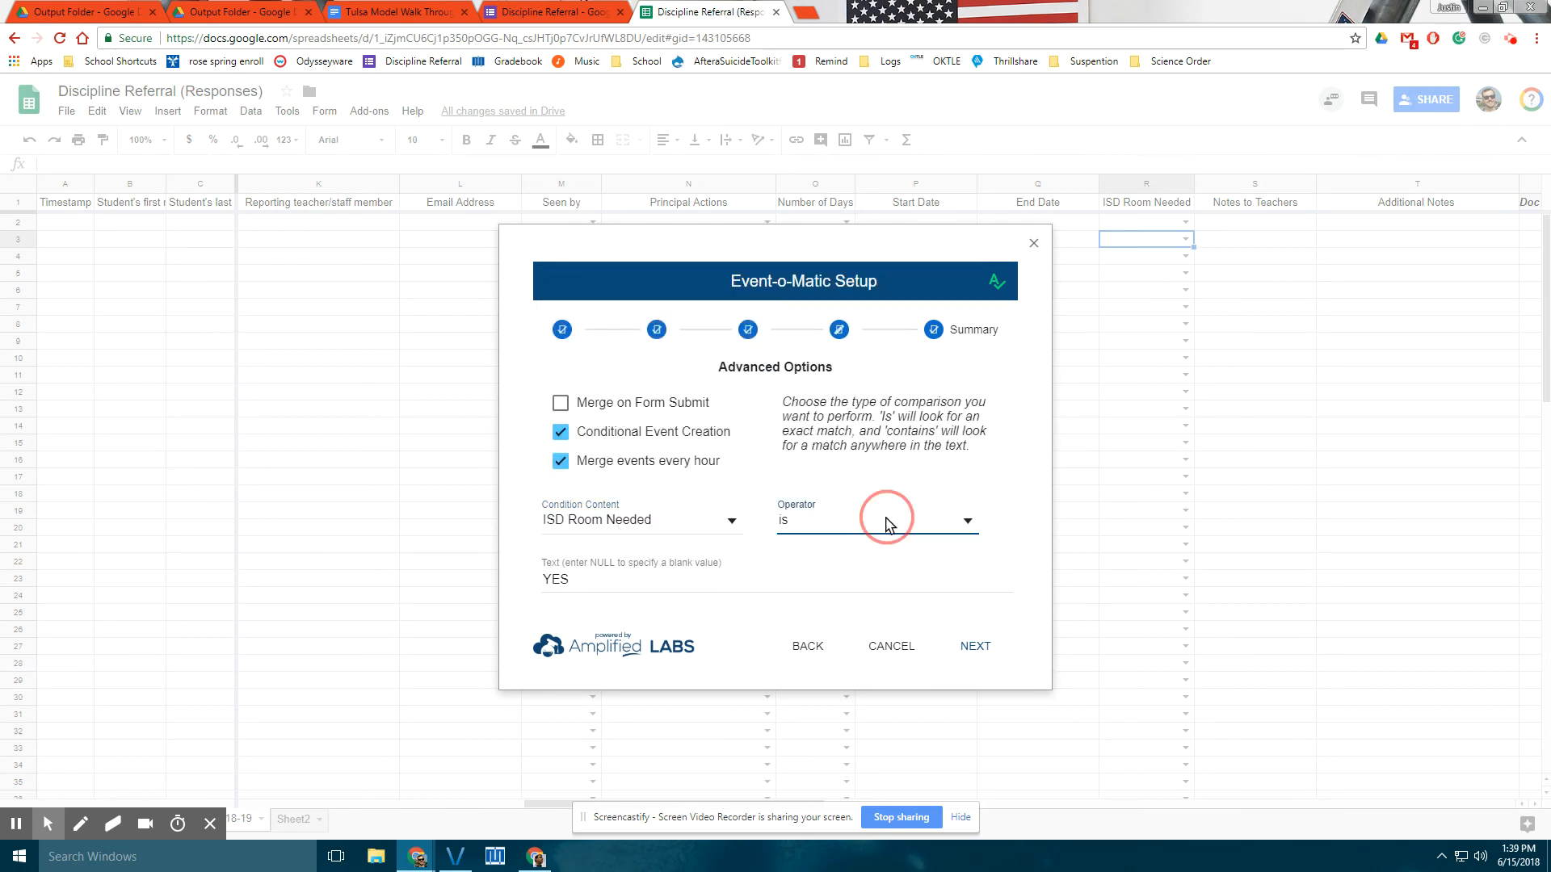
pyautogui.click(886, 521)
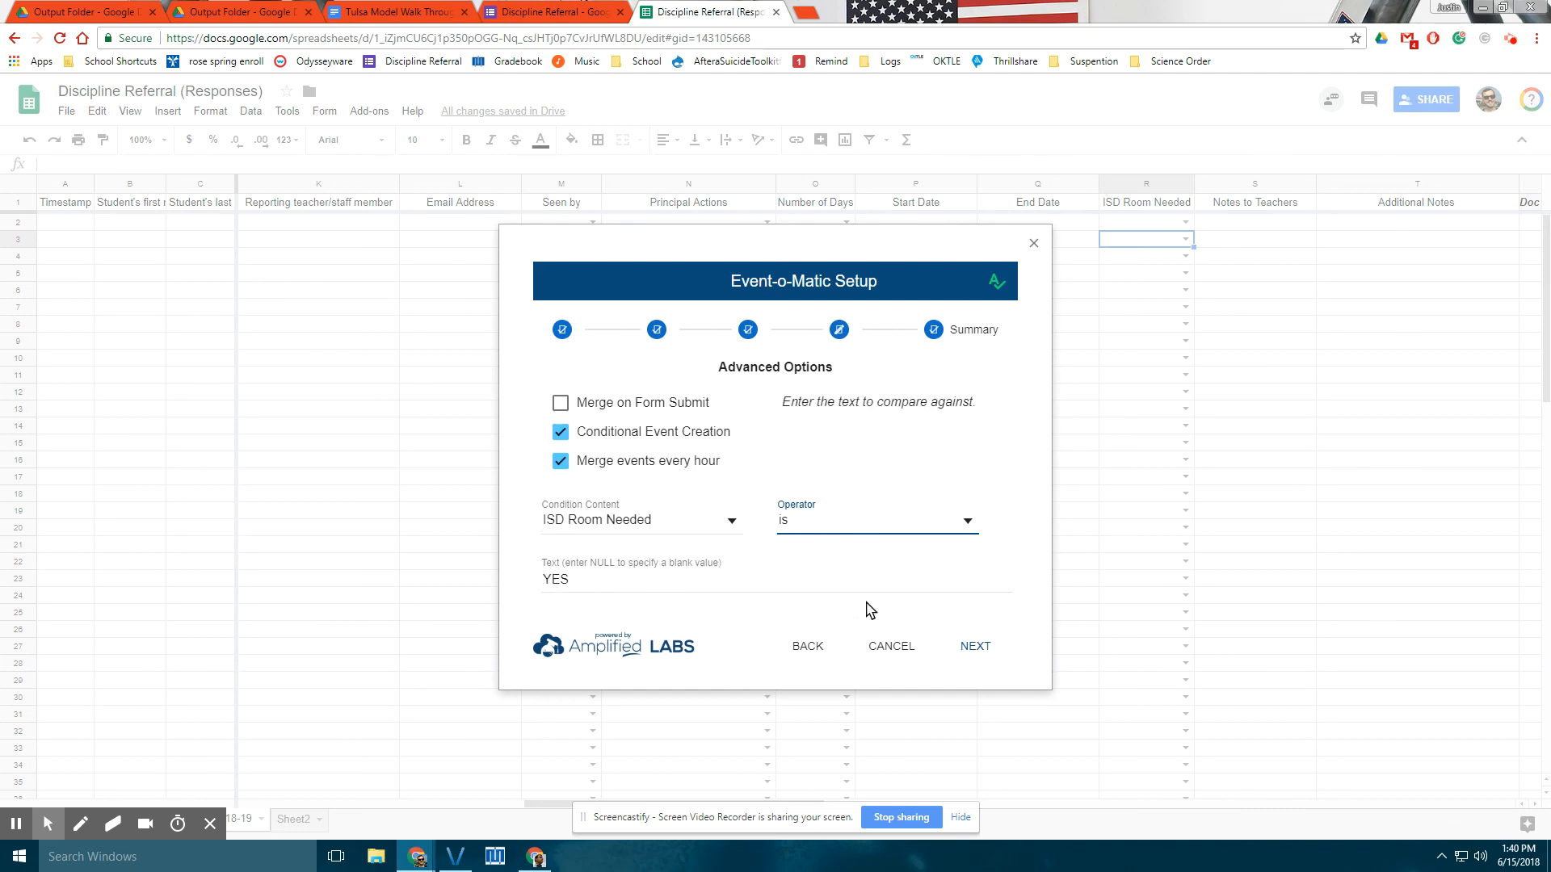
# Continue to the Event-o-Matic setup summary, preview the new events, and close the preview.
pyautogui.click(981, 646)
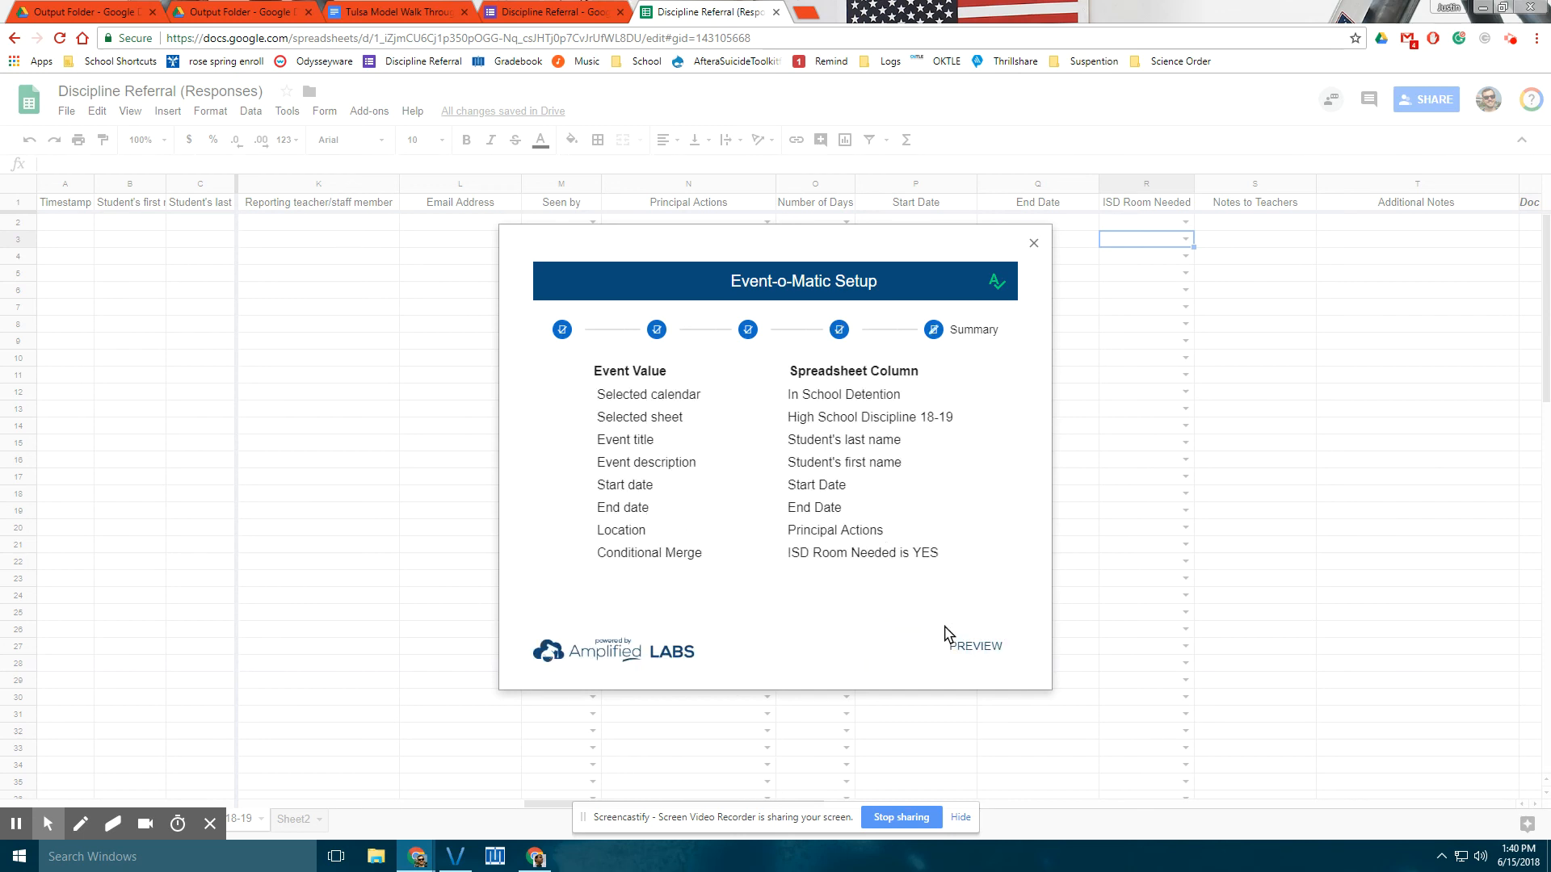
pyautogui.click(961, 647)
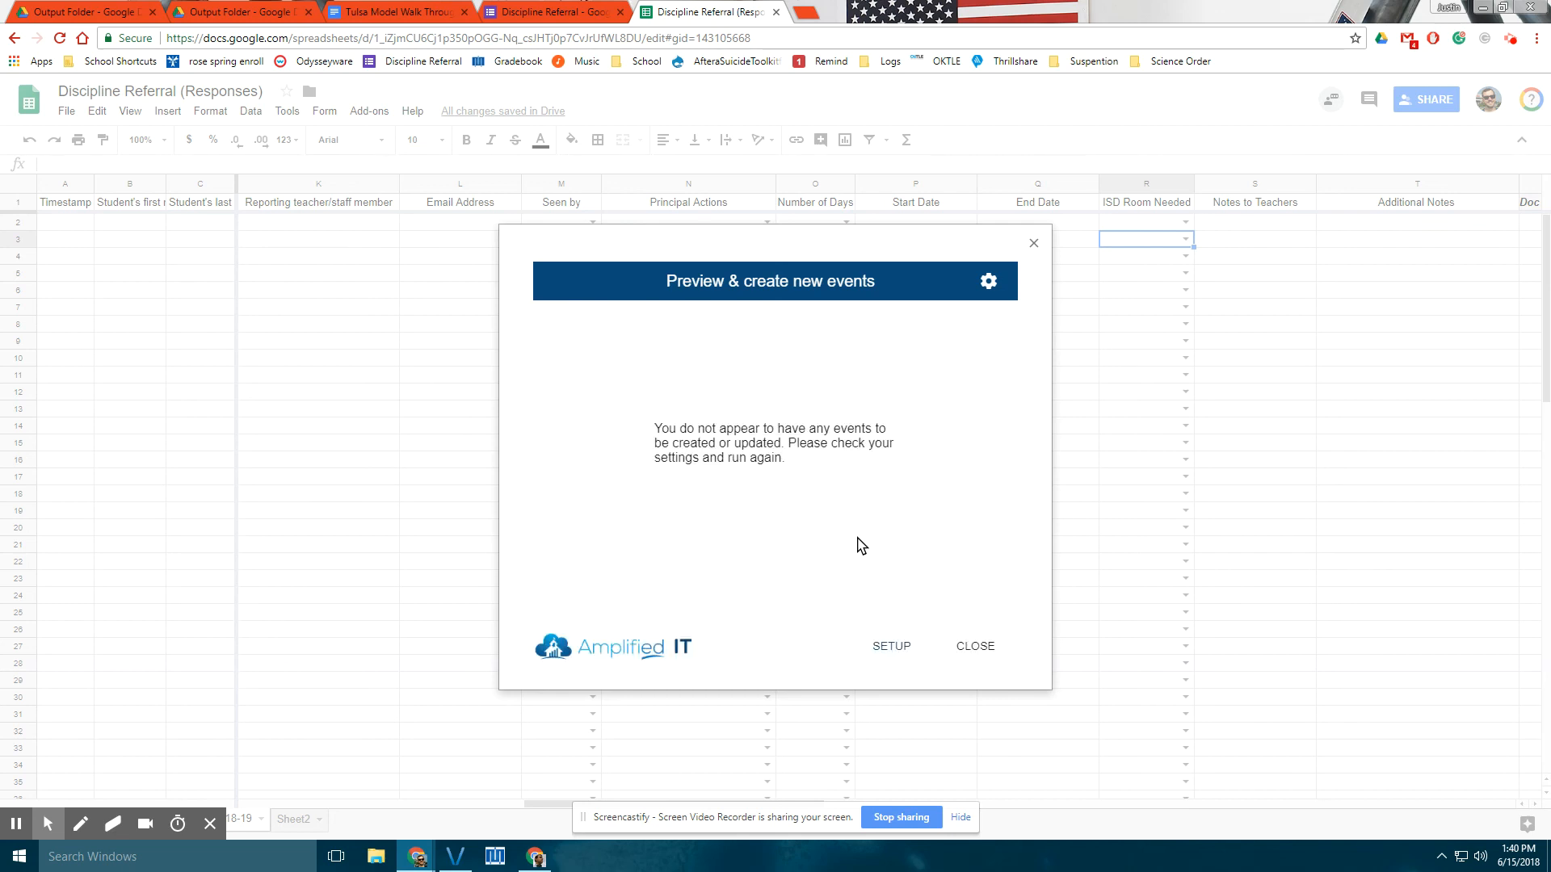
pyautogui.click(977, 657)
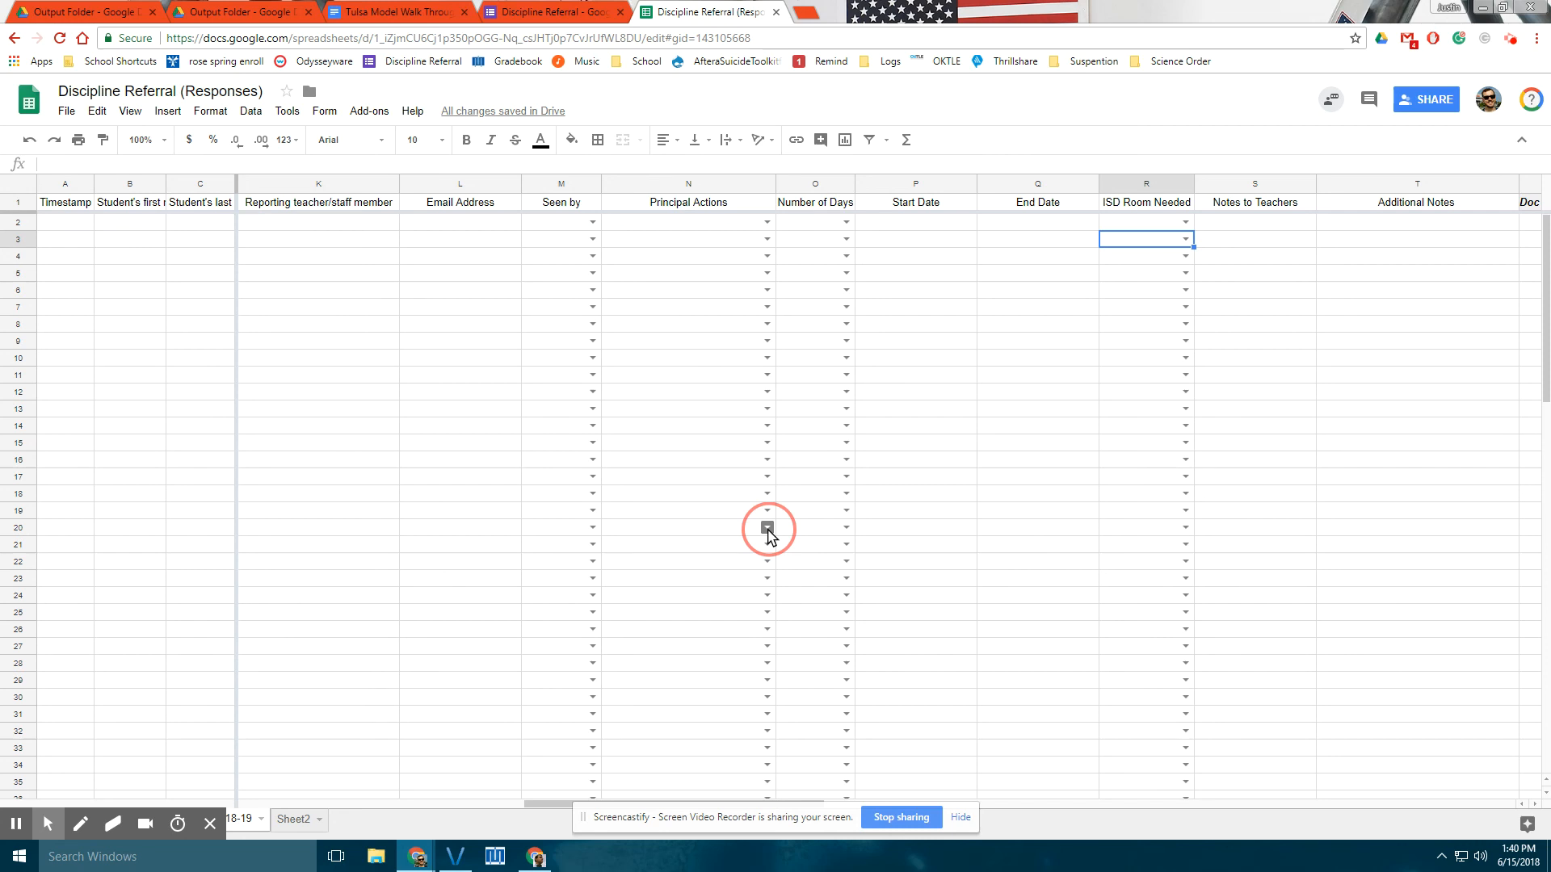
pyautogui.click(930, 459)
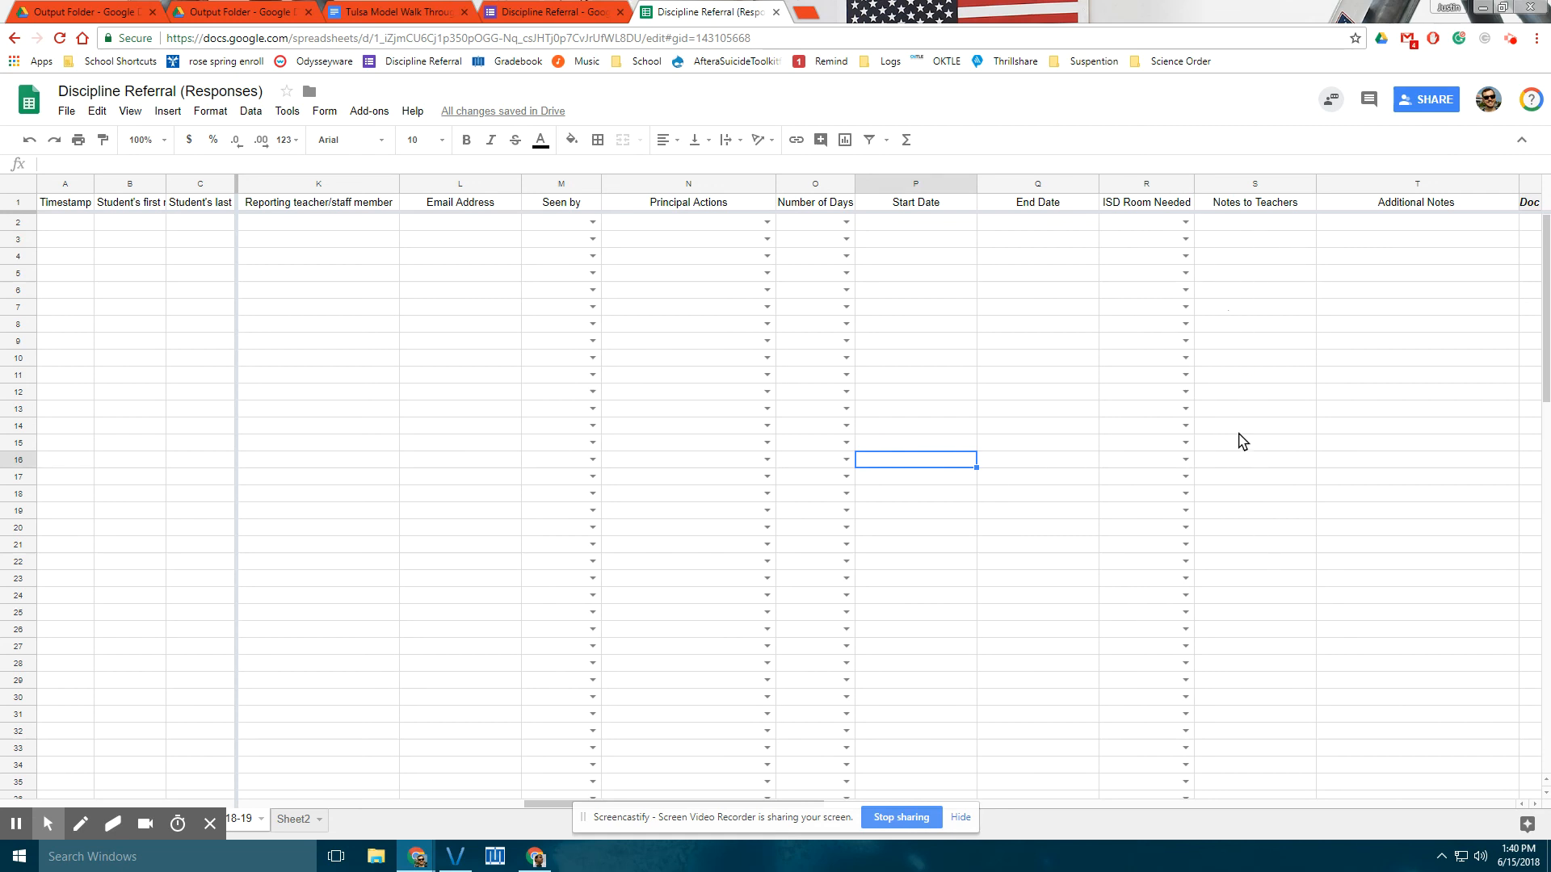
pyautogui.click(1512, 41)
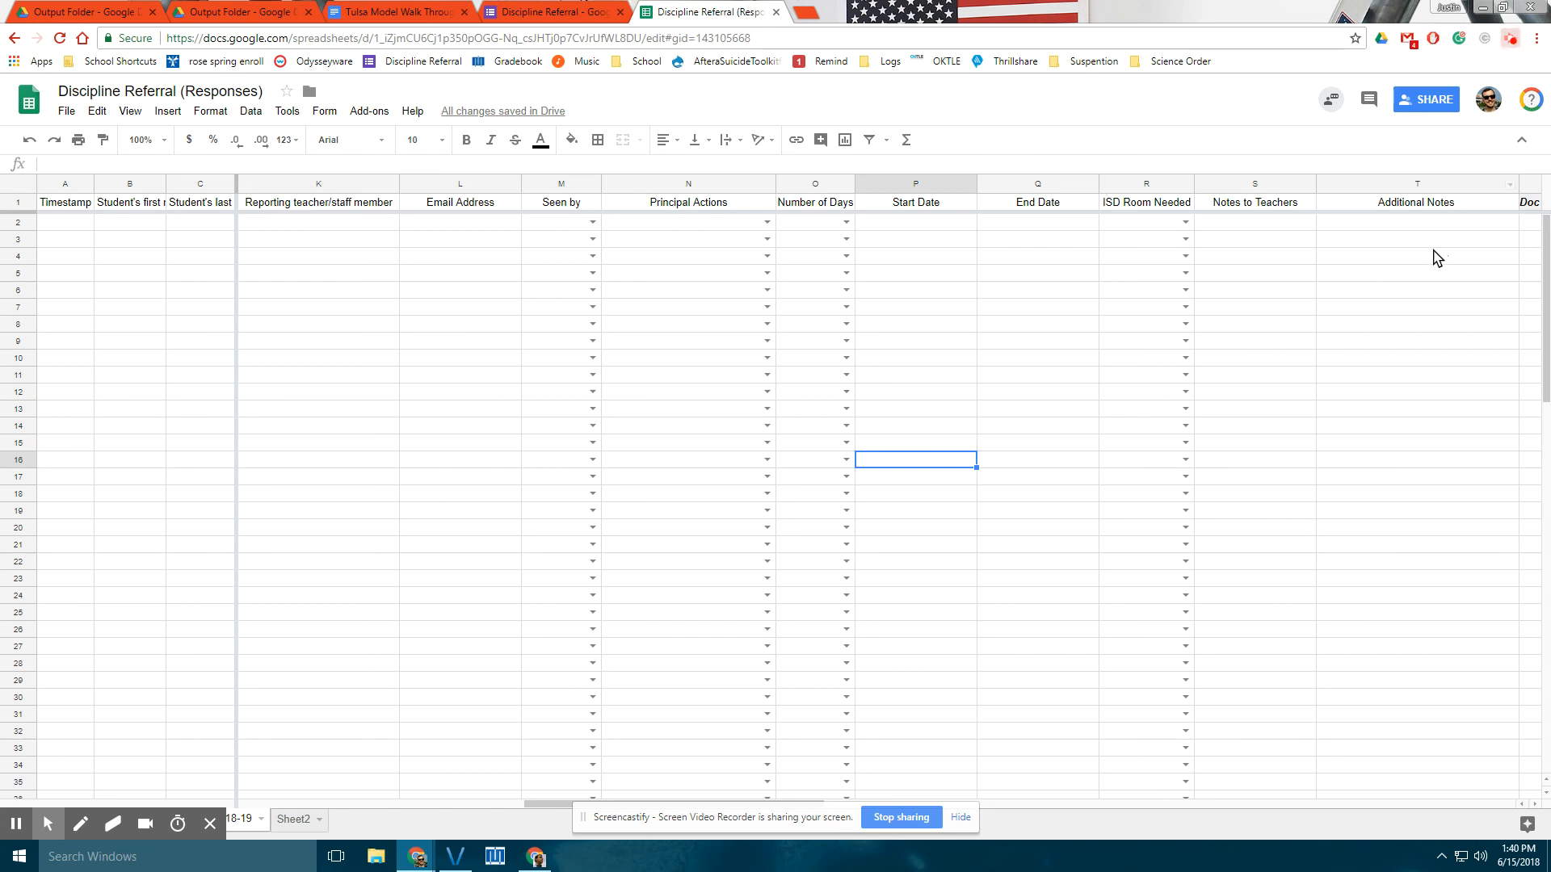